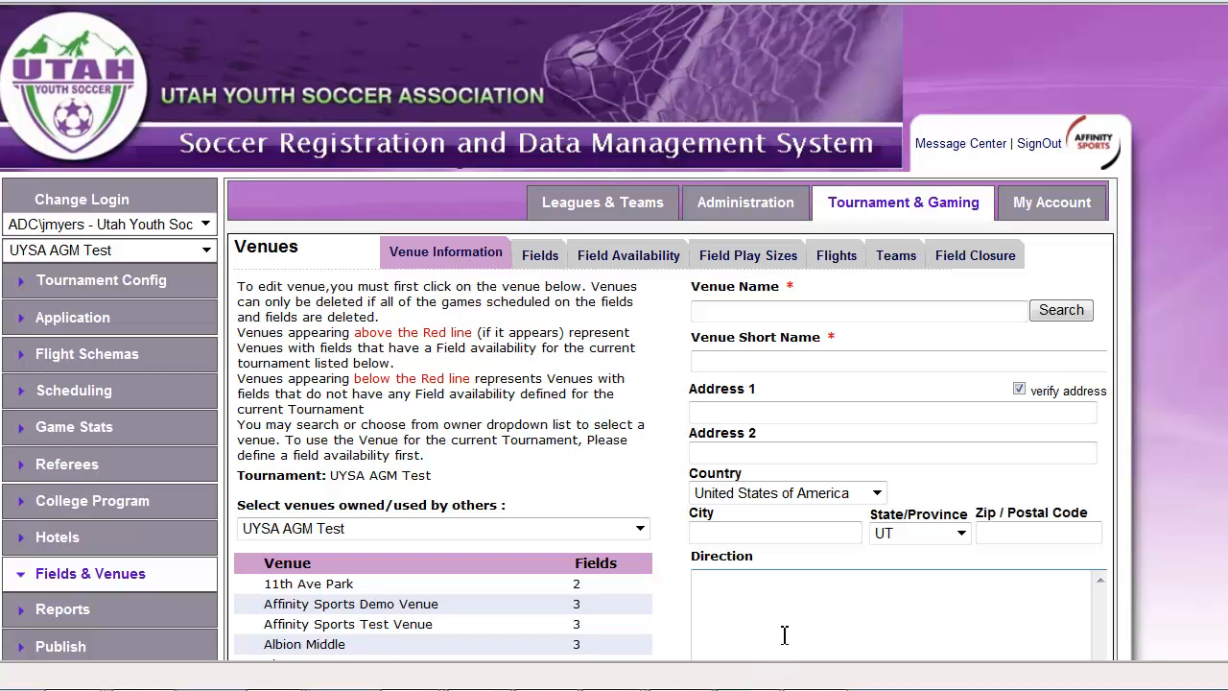
# Search the venues by name for "affinity sports" and select Affinity Sports Demo Venue from the matches
pyautogui.click(770, 313)
pyautogui.scroll(-2, 803, 559)
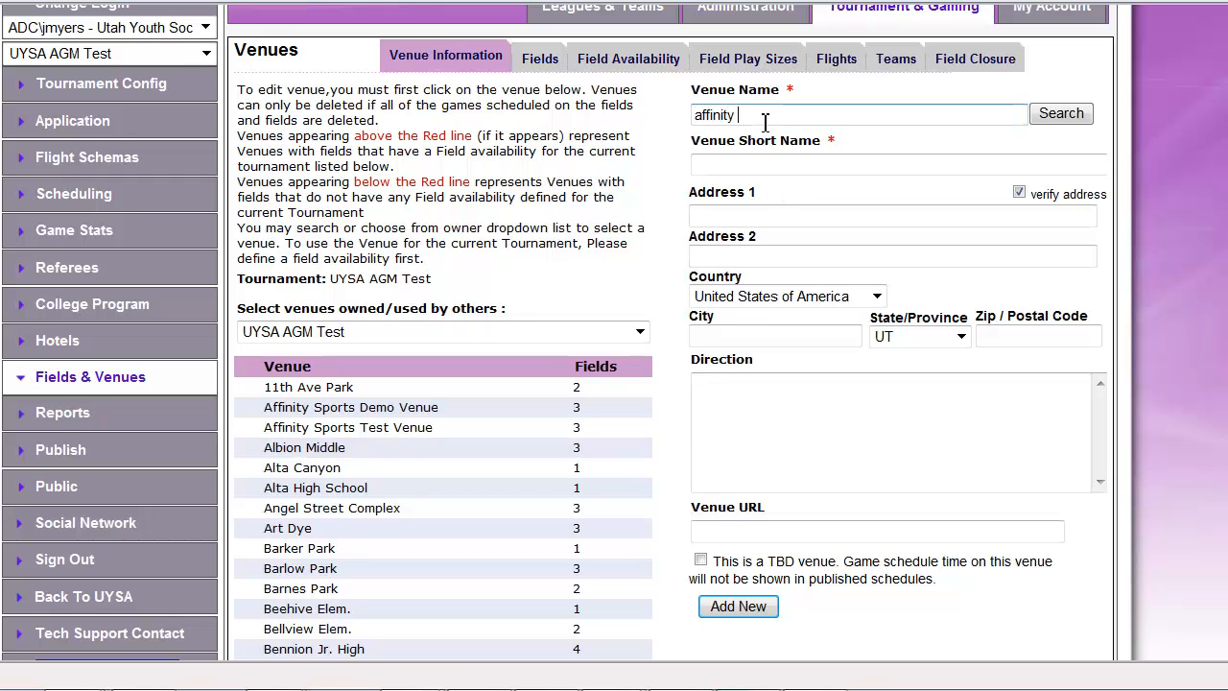
pyautogui.write('ts')
pyautogui.click(1062, 115)
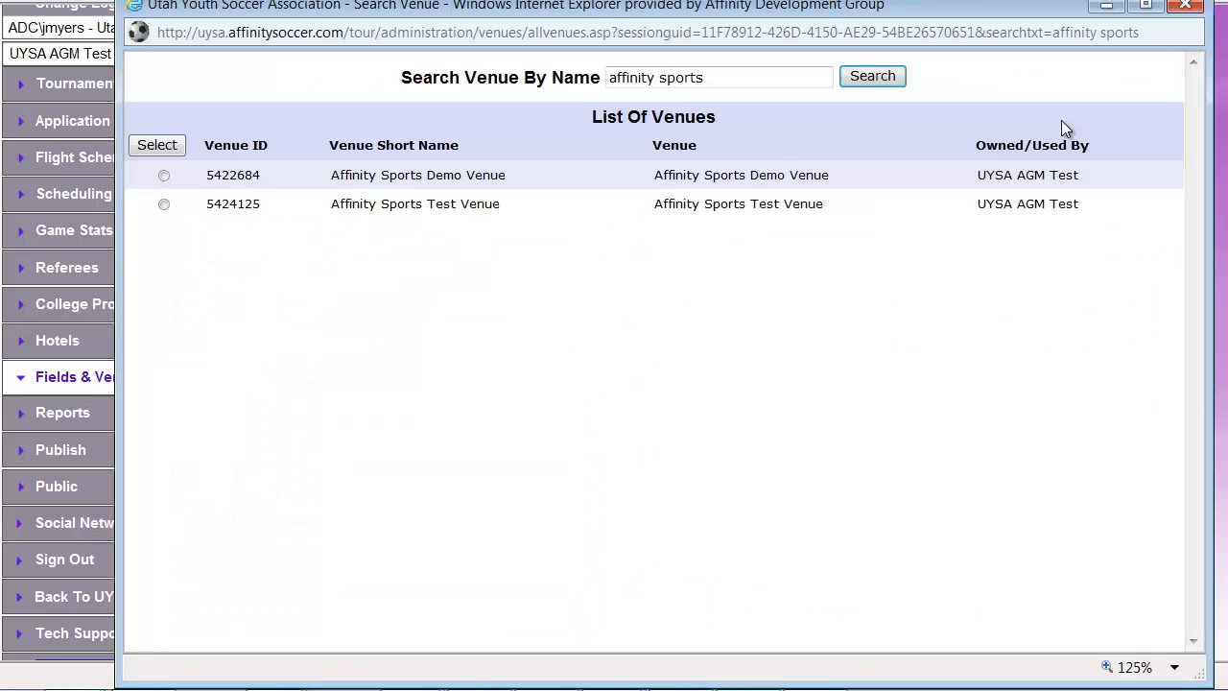
pyautogui.click(164, 175)
pyautogui.click(163, 148)
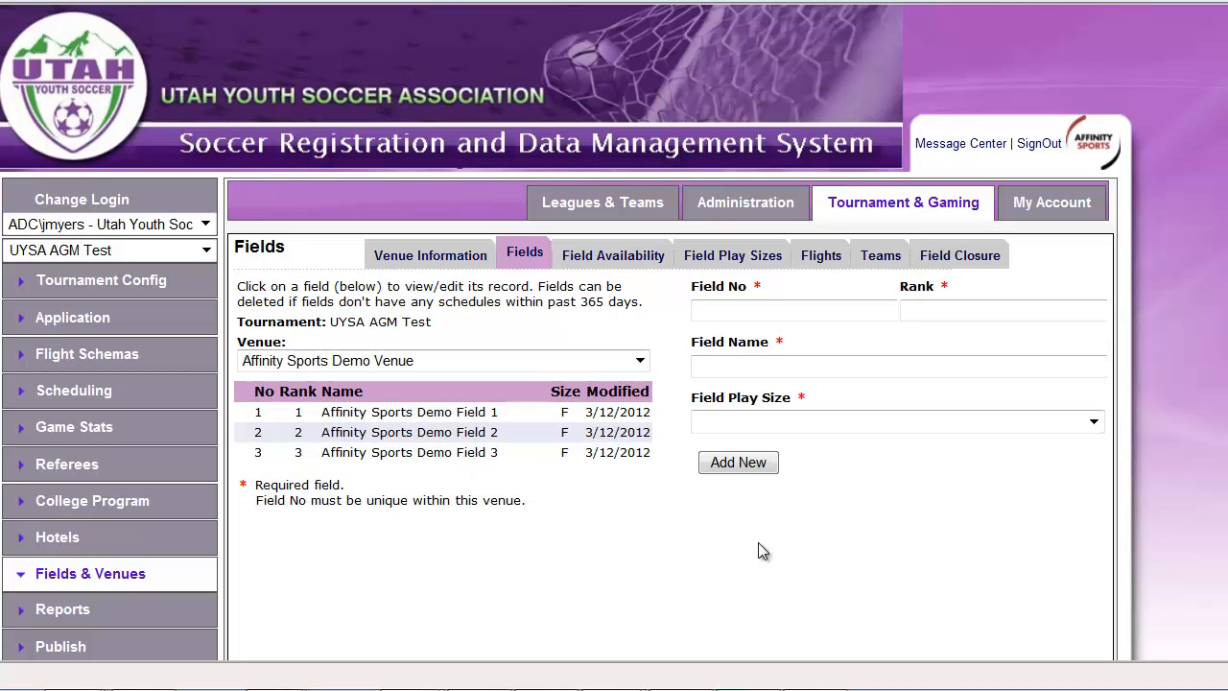
pyautogui.click(758, 313)
pyautogui.click(960, 308)
pyautogui.click(768, 363)
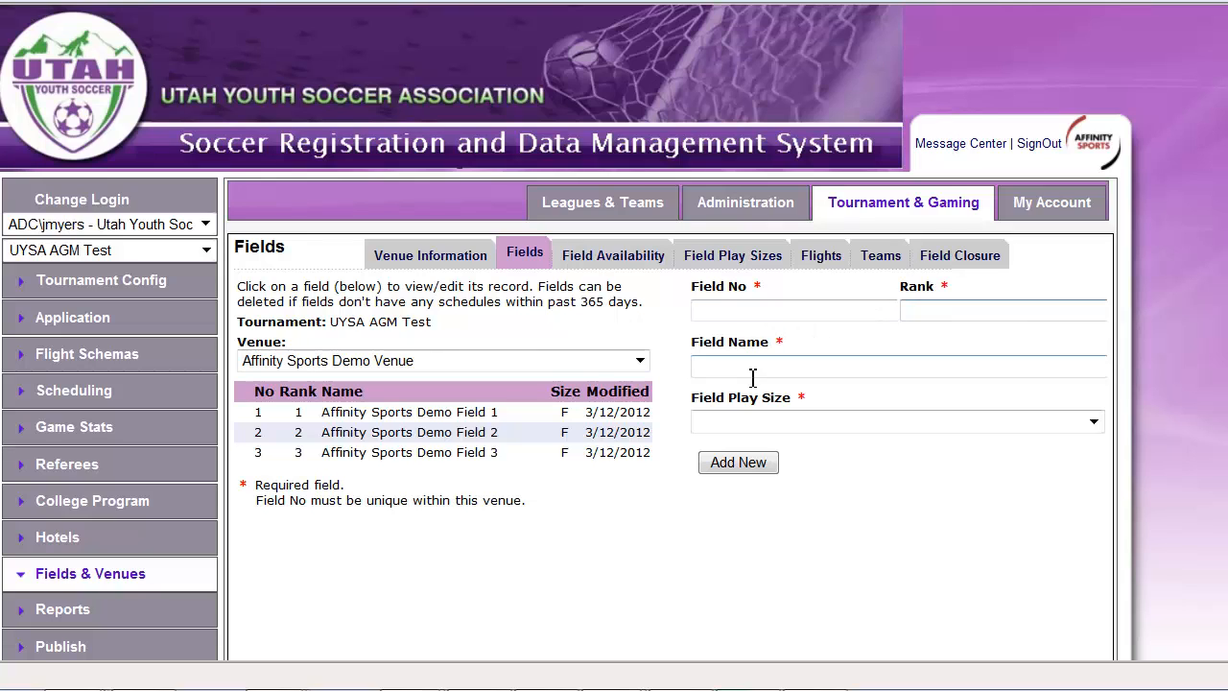
pyautogui.click(925, 515)
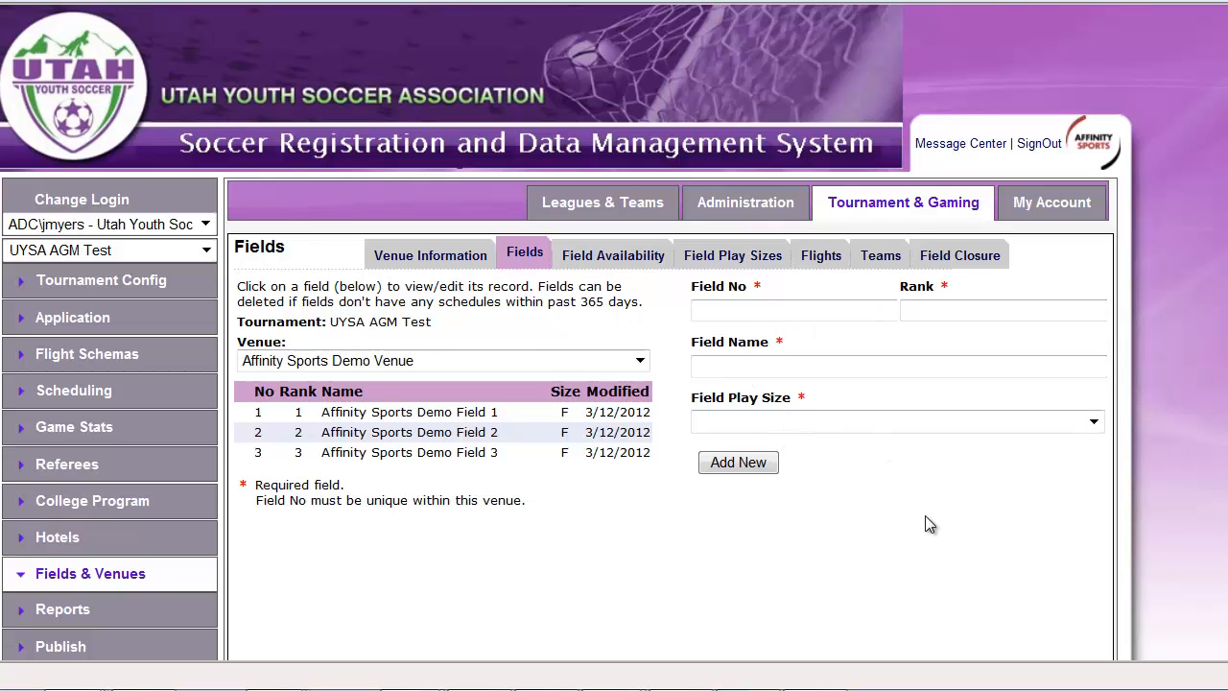
pyautogui.click(940, 310)
# Open the field availability records of Affinity Sports Demo Field 1
pyautogui.click(617, 265)
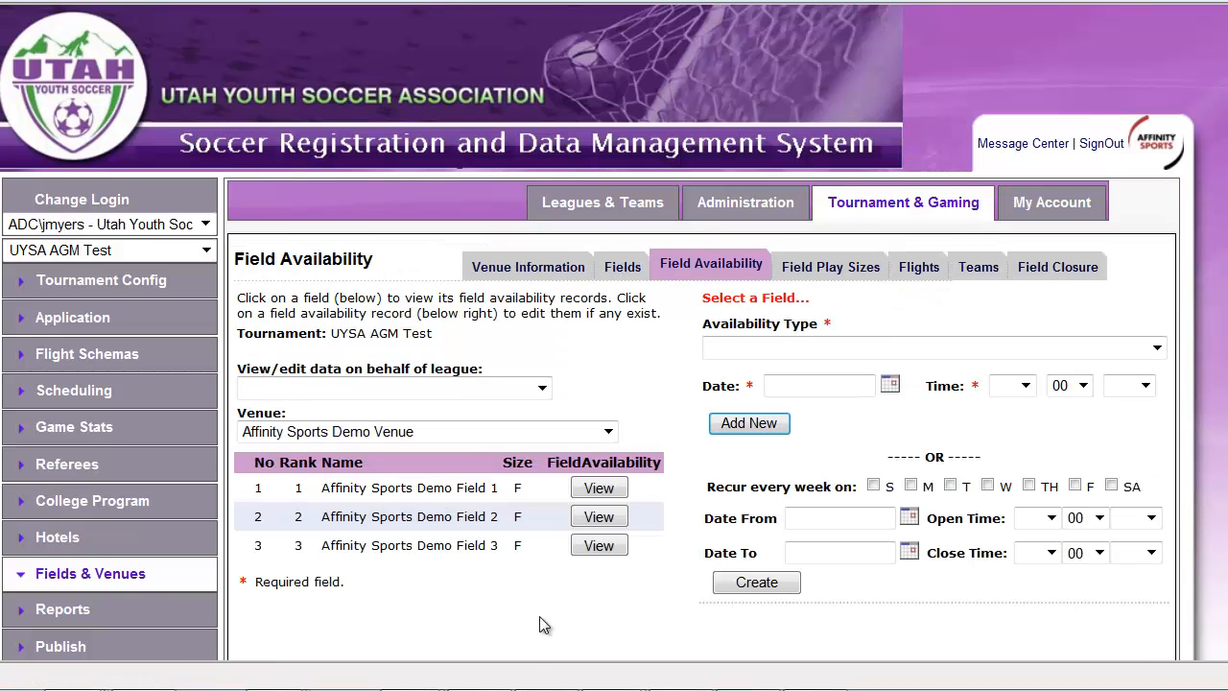
pyautogui.scroll(-1, 592, 615)
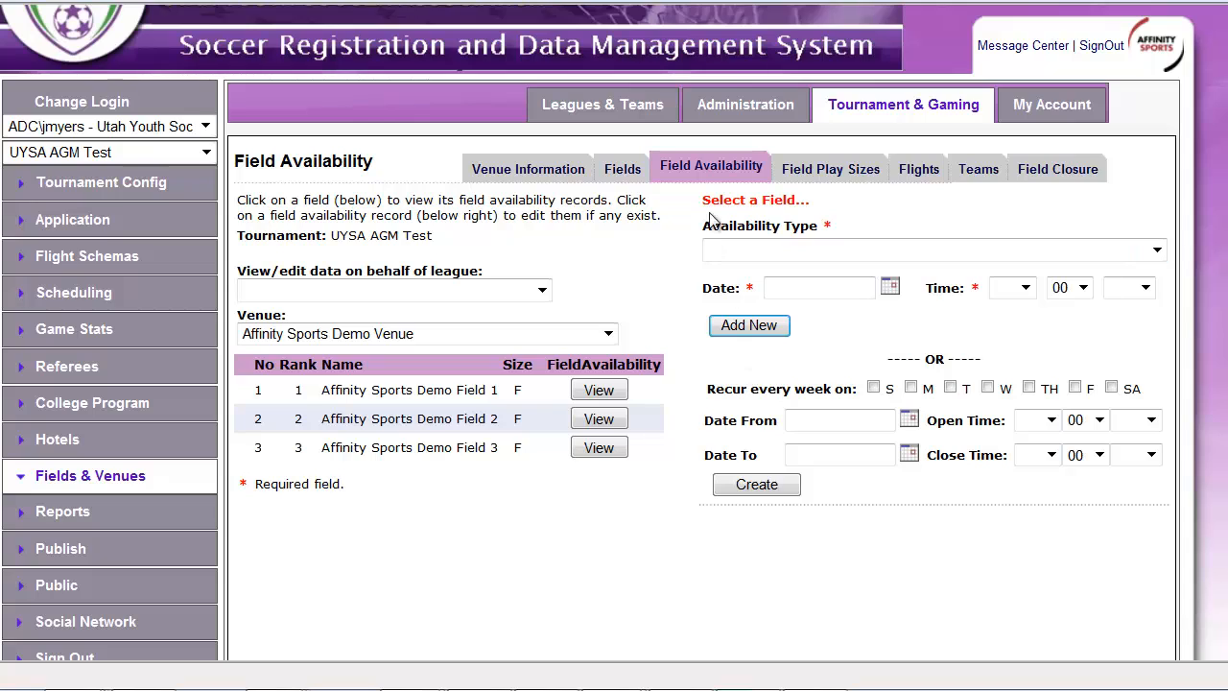
pyautogui.click(431, 394)
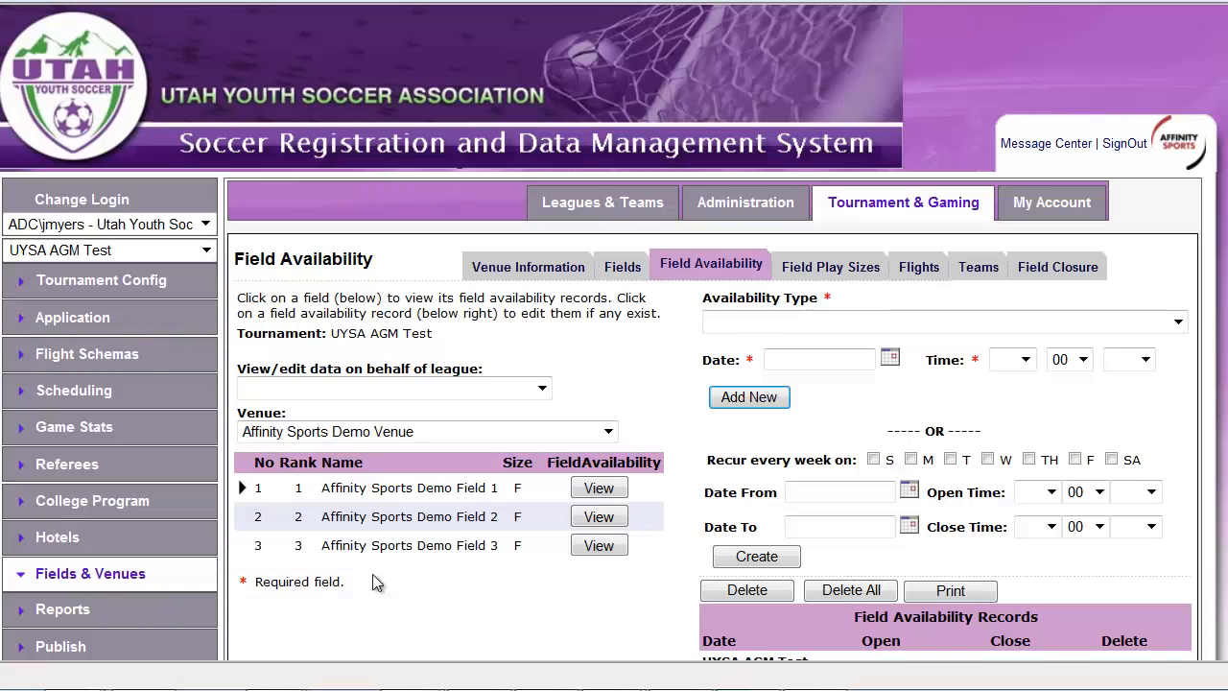
# Mark all of Demo Field 1's availability records from 02/09/2013 to 02/24/2013 and delete them
pyautogui.scroll(-1, 409, 504)
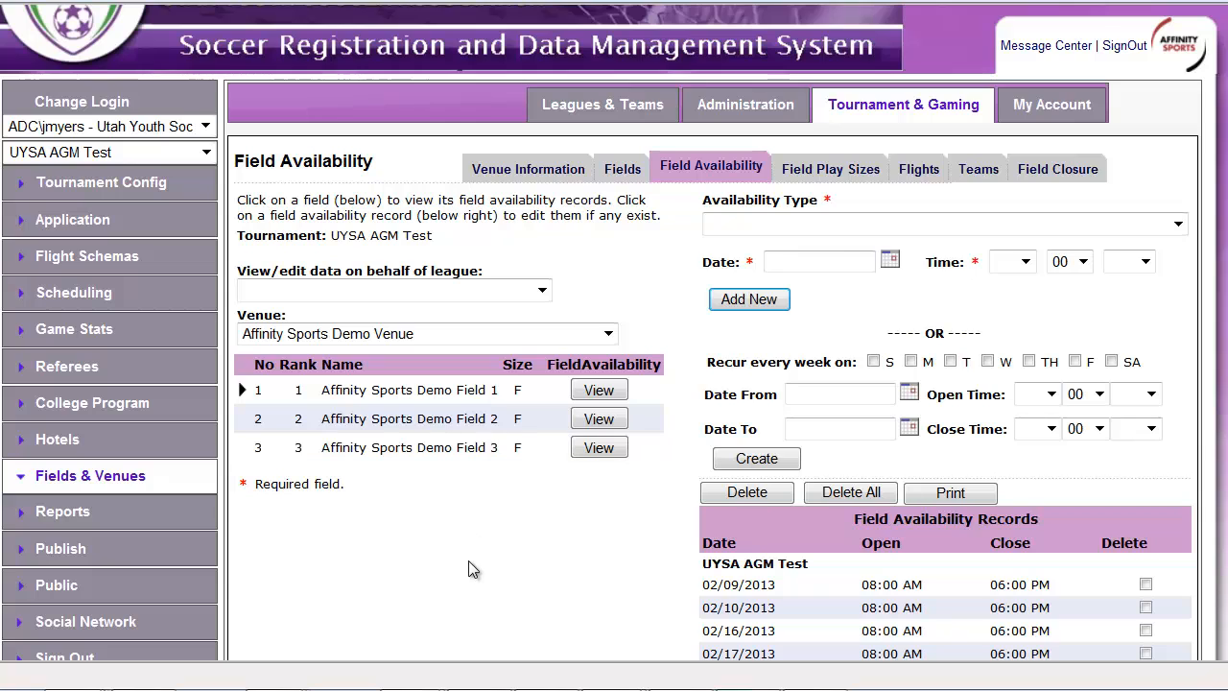
pyautogui.scroll(-2, 465, 570)
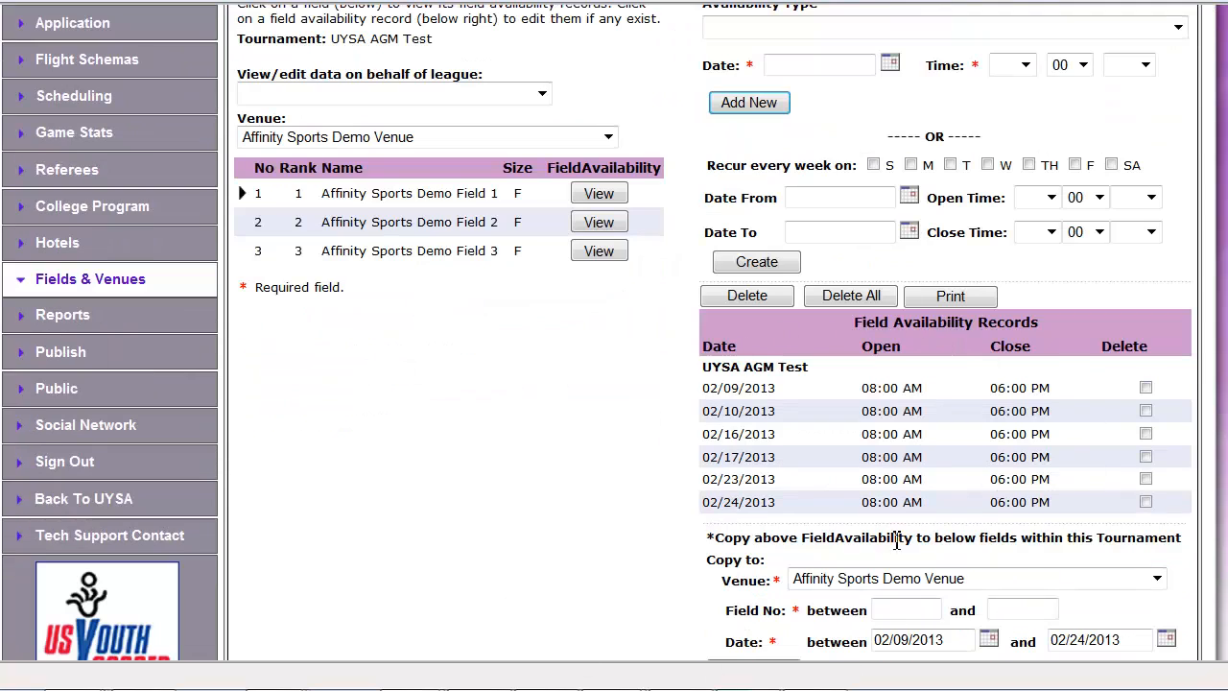
pyautogui.click(1146, 388)
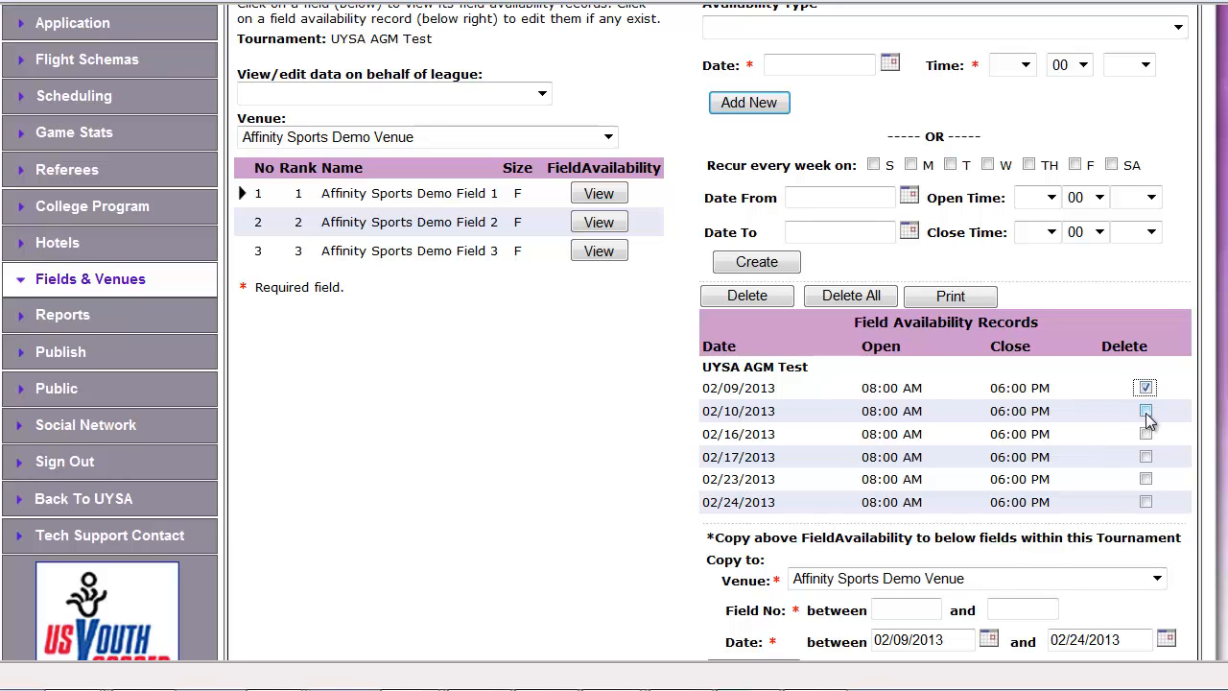
pyautogui.click(1146, 411)
pyautogui.click(1146, 433)
pyautogui.click(1146, 457)
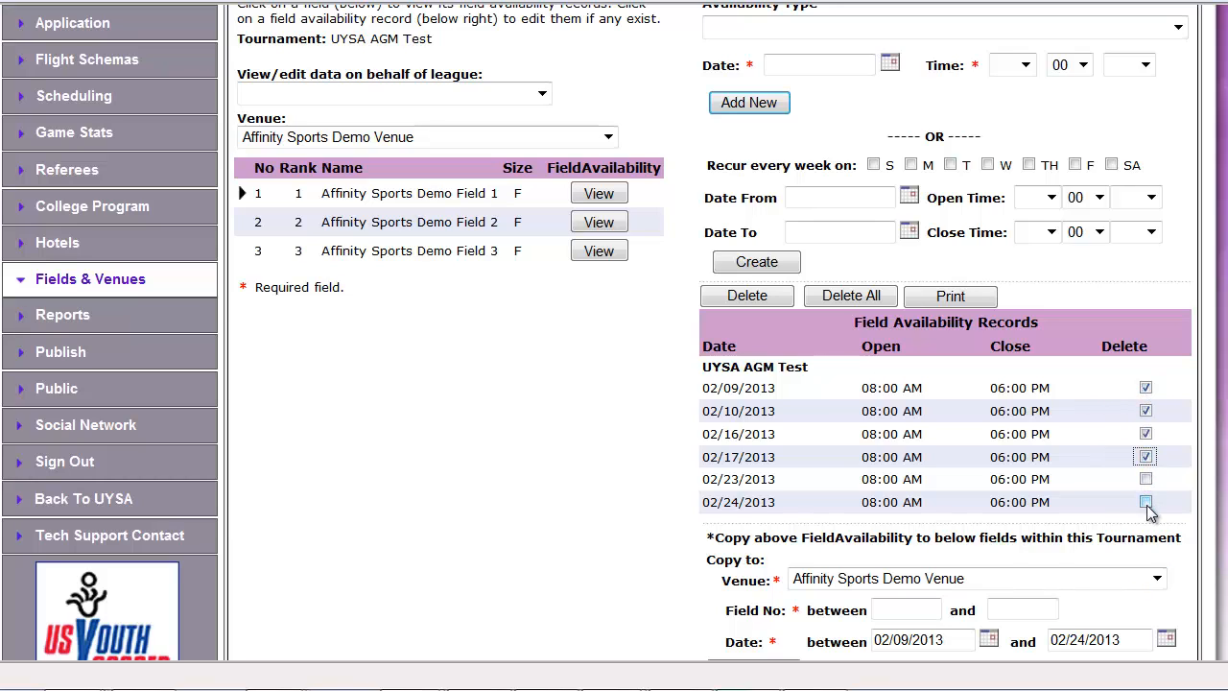
pyautogui.click(1146, 502)
pyautogui.click(1146, 479)
pyautogui.click(760, 301)
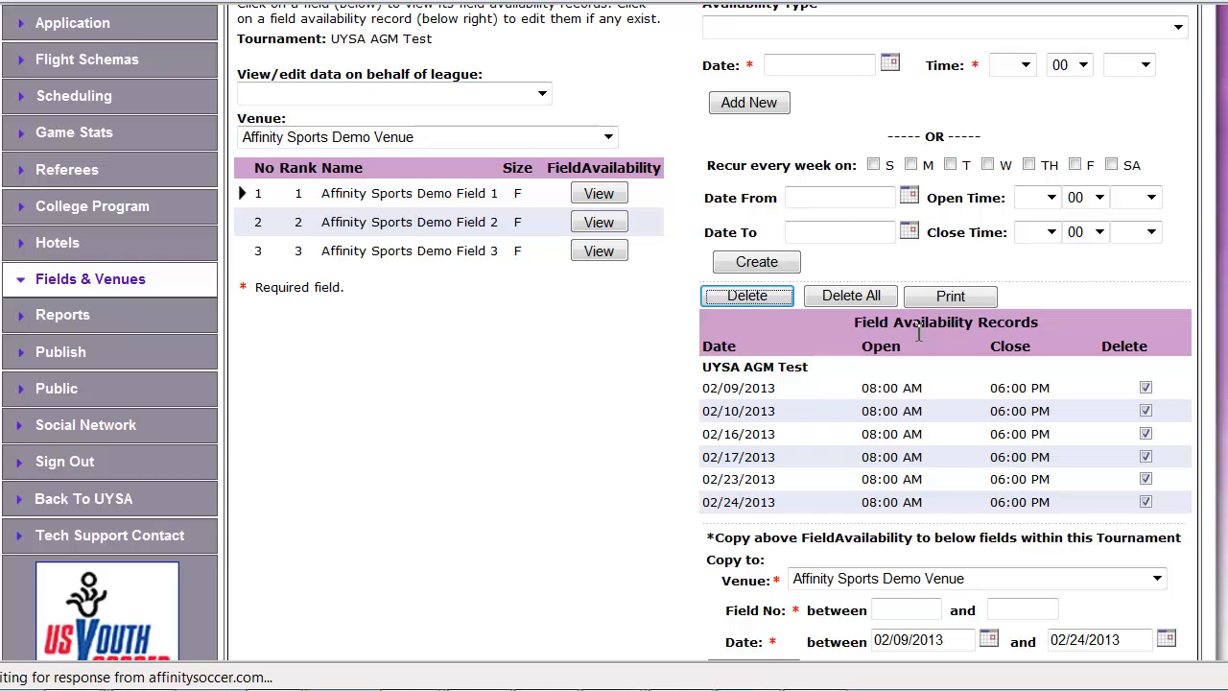
# Set Demo Field 1's weekly recurring availability to Saturdays from 8/17/2013 to 10/19/2013
pyautogui.scroll(-3, 778, 431)
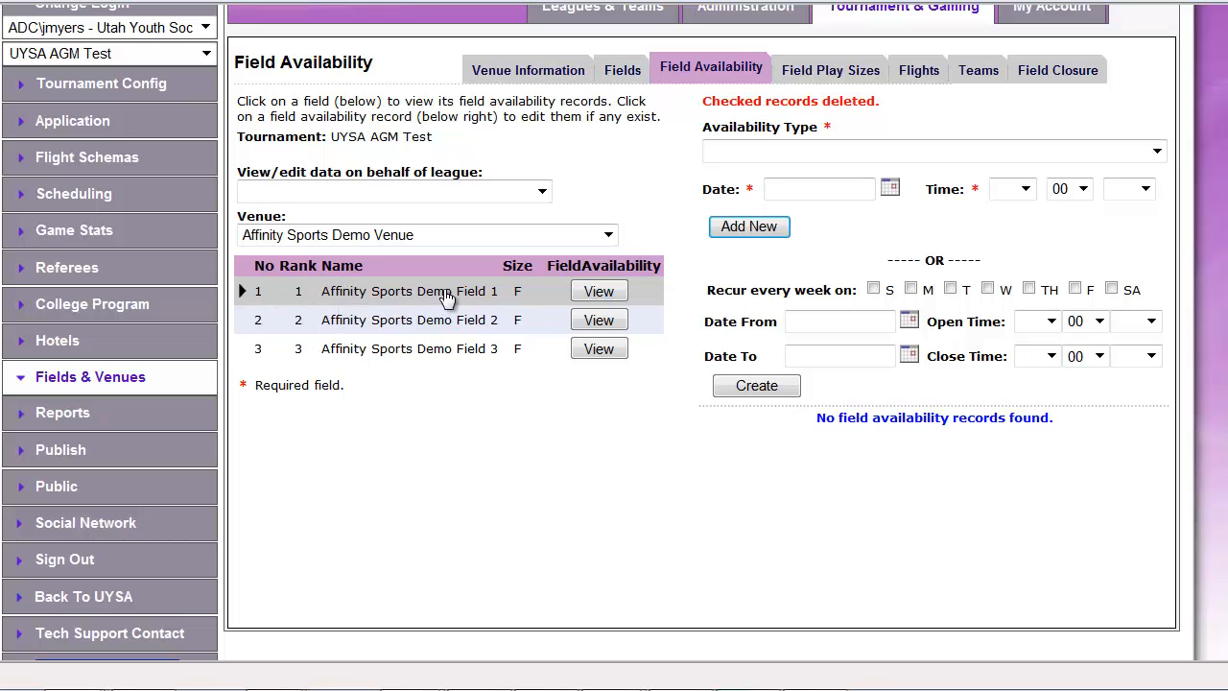
pyautogui.click(1111, 287)
pyautogui.click(908, 321)
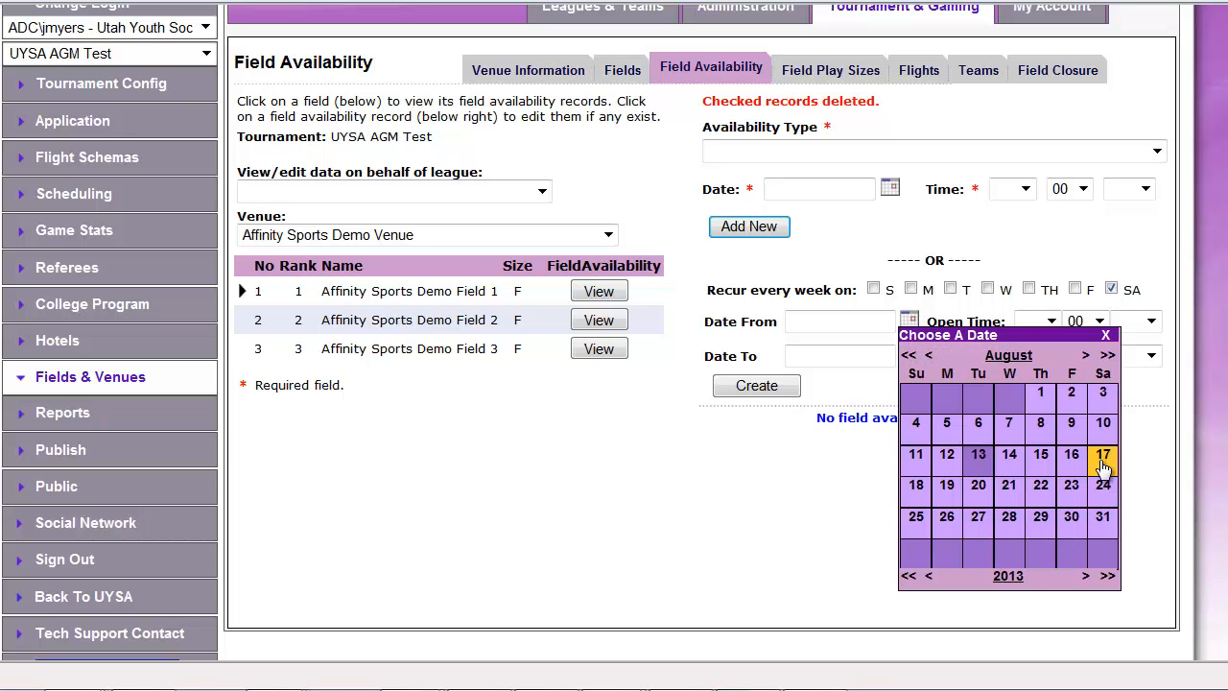
pyautogui.click(1104, 466)
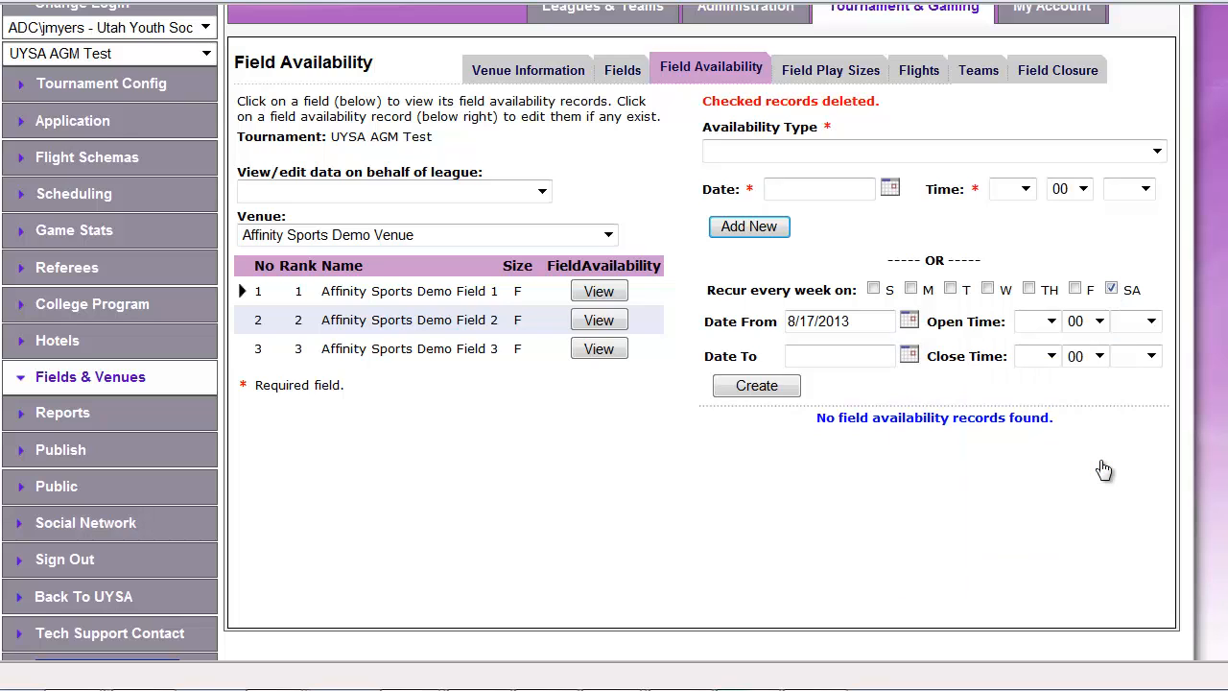
pyautogui.click(908, 355)
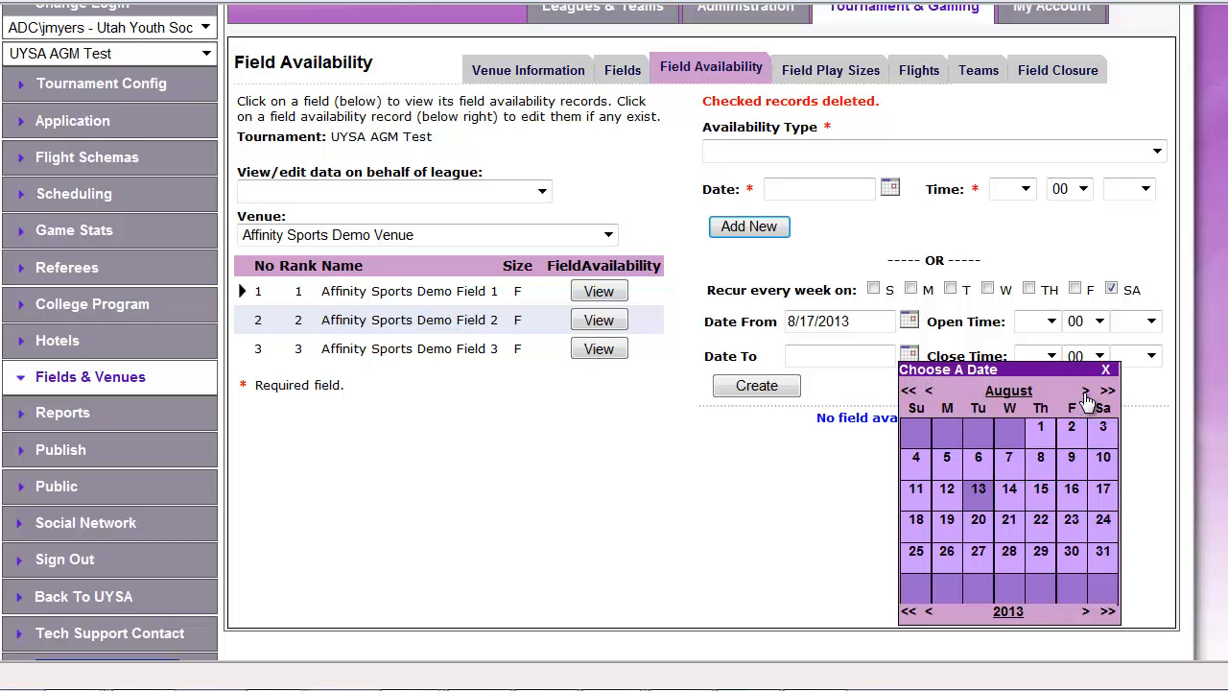
pyautogui.click(1085, 392)
pyautogui.click(1086, 392)
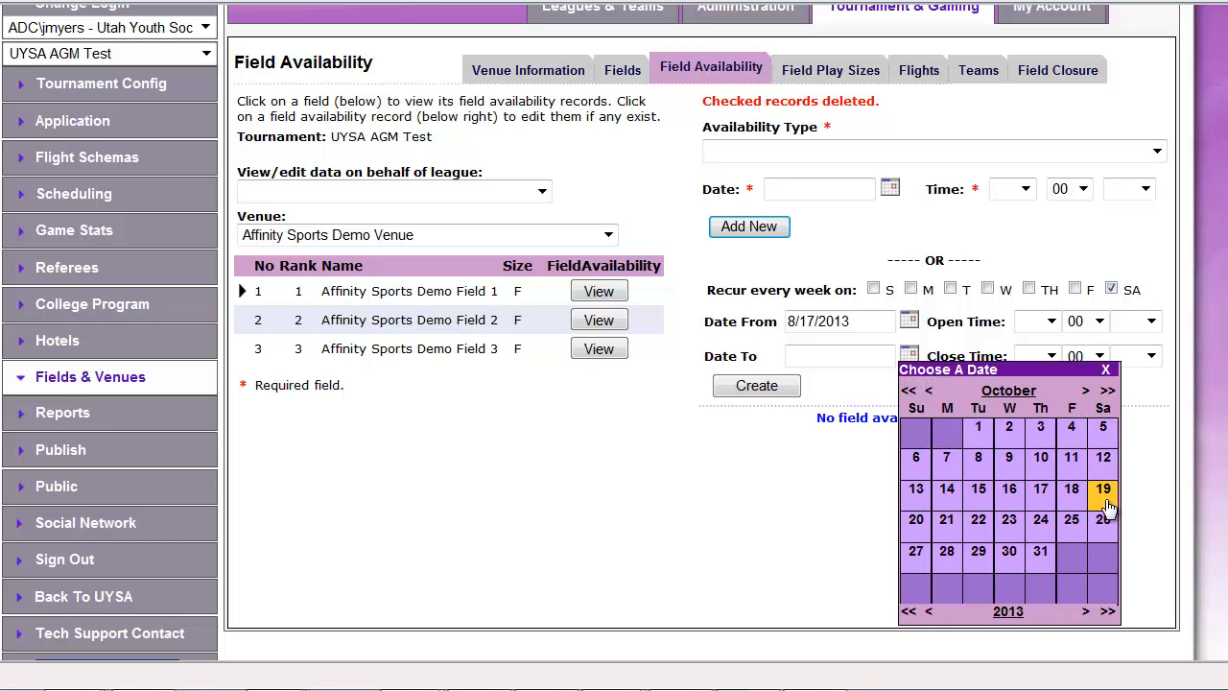
pyautogui.click(1105, 501)
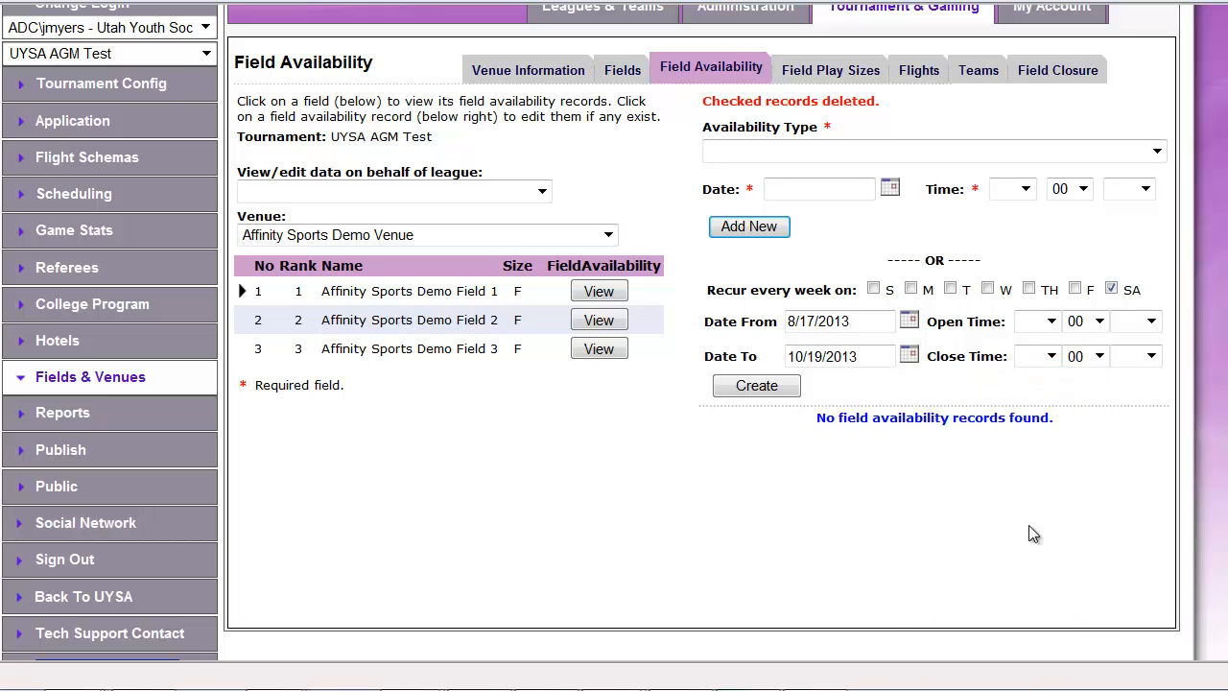
# Set the open time to 09:00 AM and the close time to 06:00 PM, and create the recurring availability records
pyautogui.click(1051, 323)
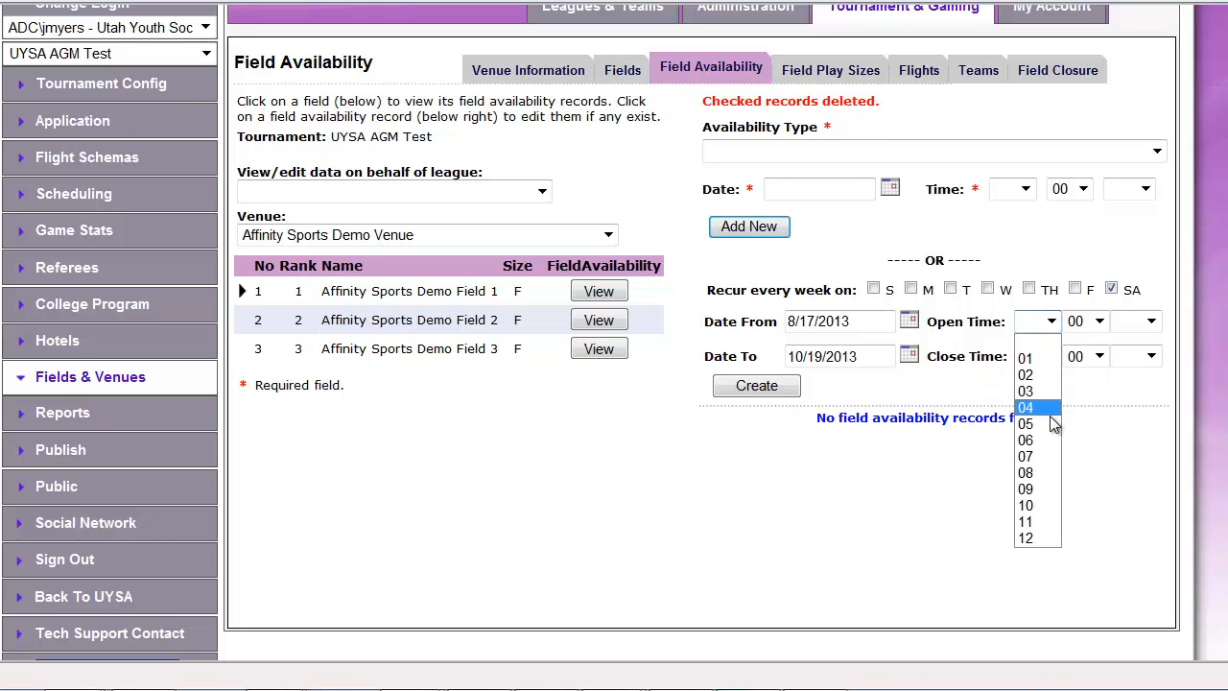
pyautogui.click(1026, 490)
pyautogui.click(1150, 322)
pyautogui.click(1128, 349)
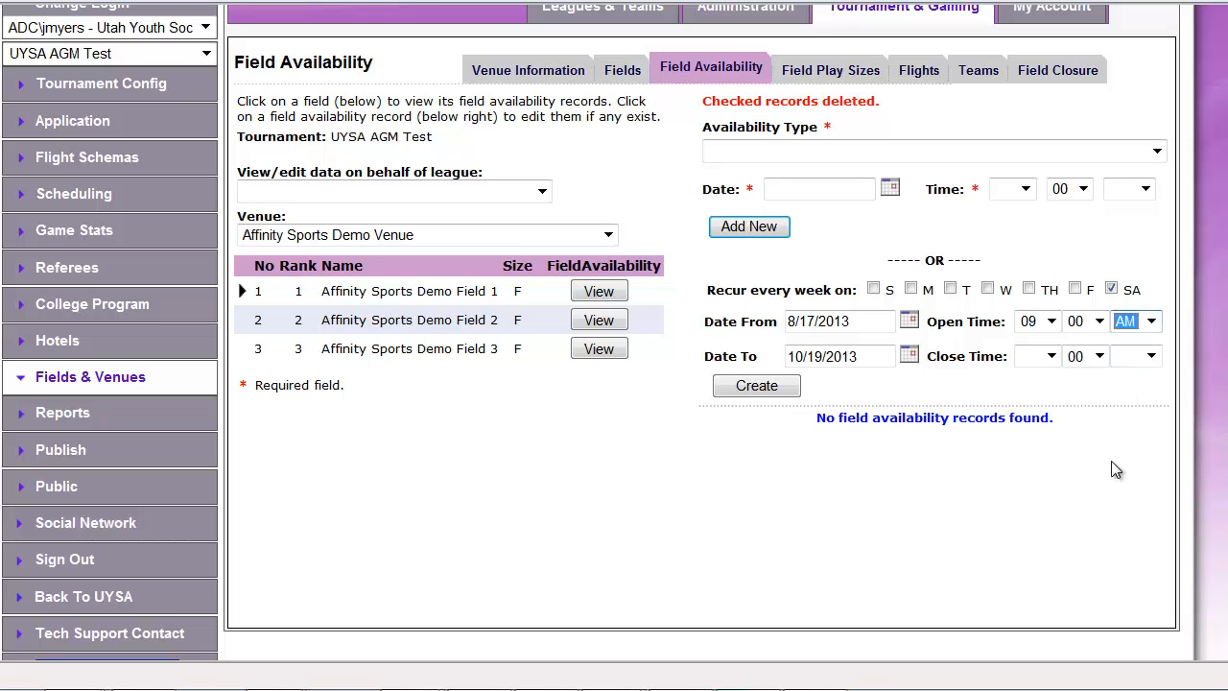
pyautogui.click(1052, 356)
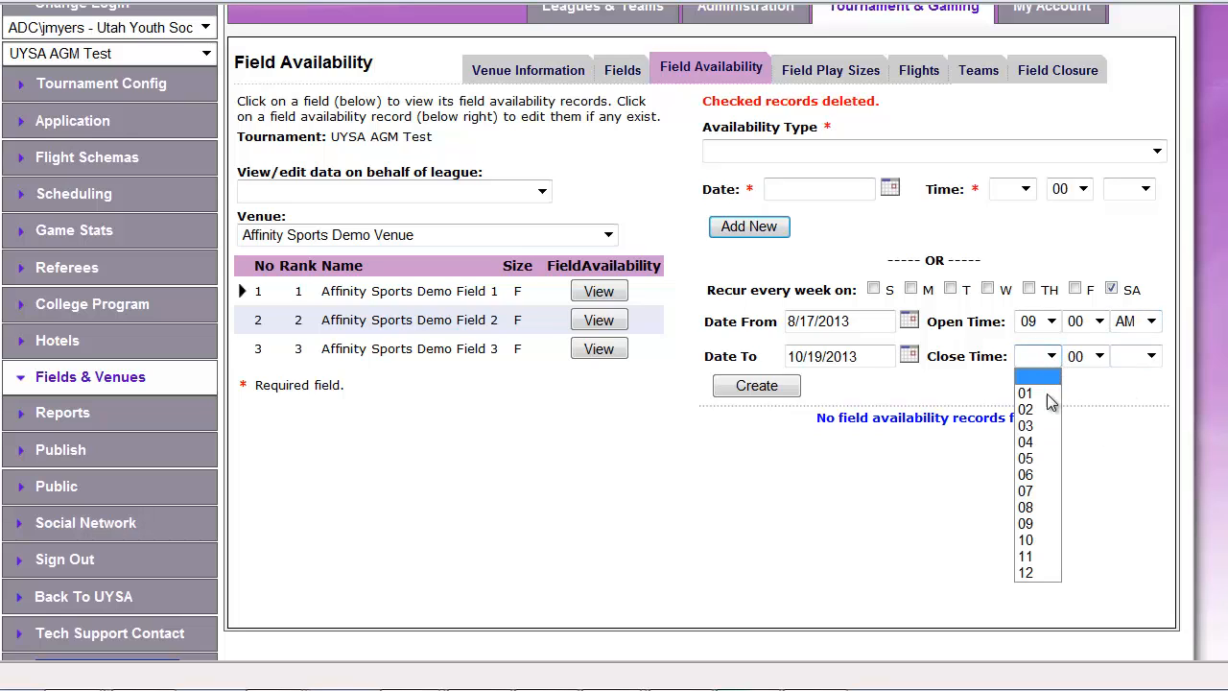
pyautogui.click(1044, 480)
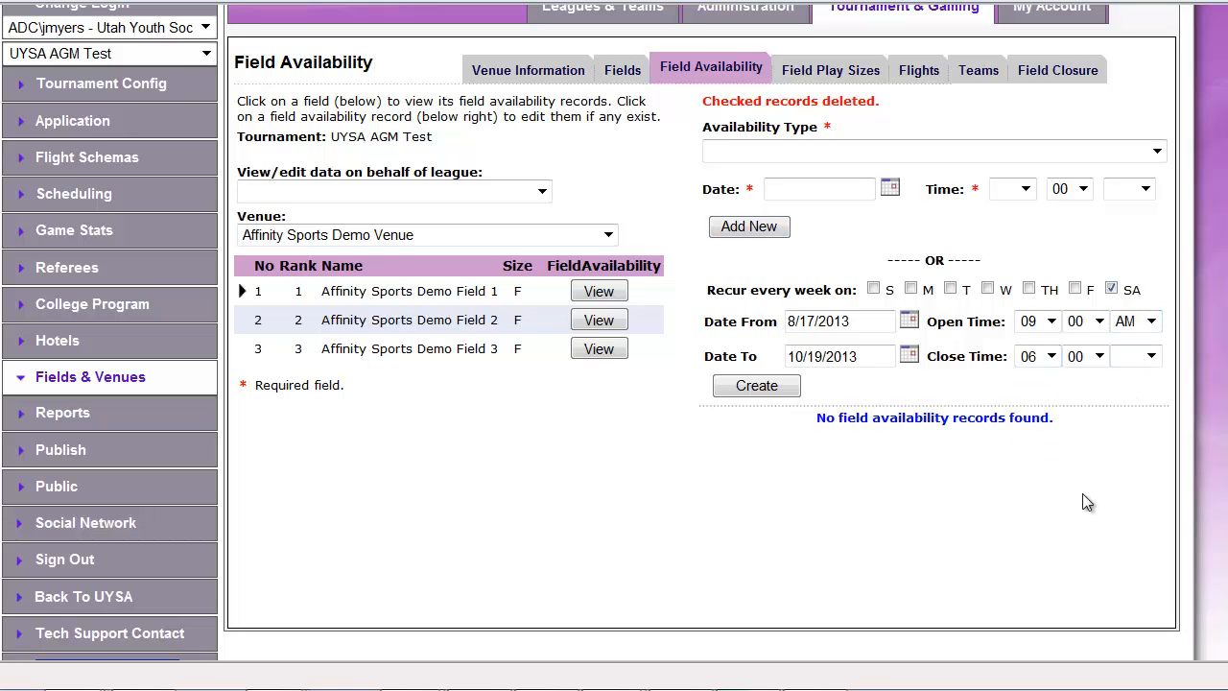
pyautogui.click(1151, 356)
pyautogui.click(1129, 409)
pyautogui.click(758, 385)
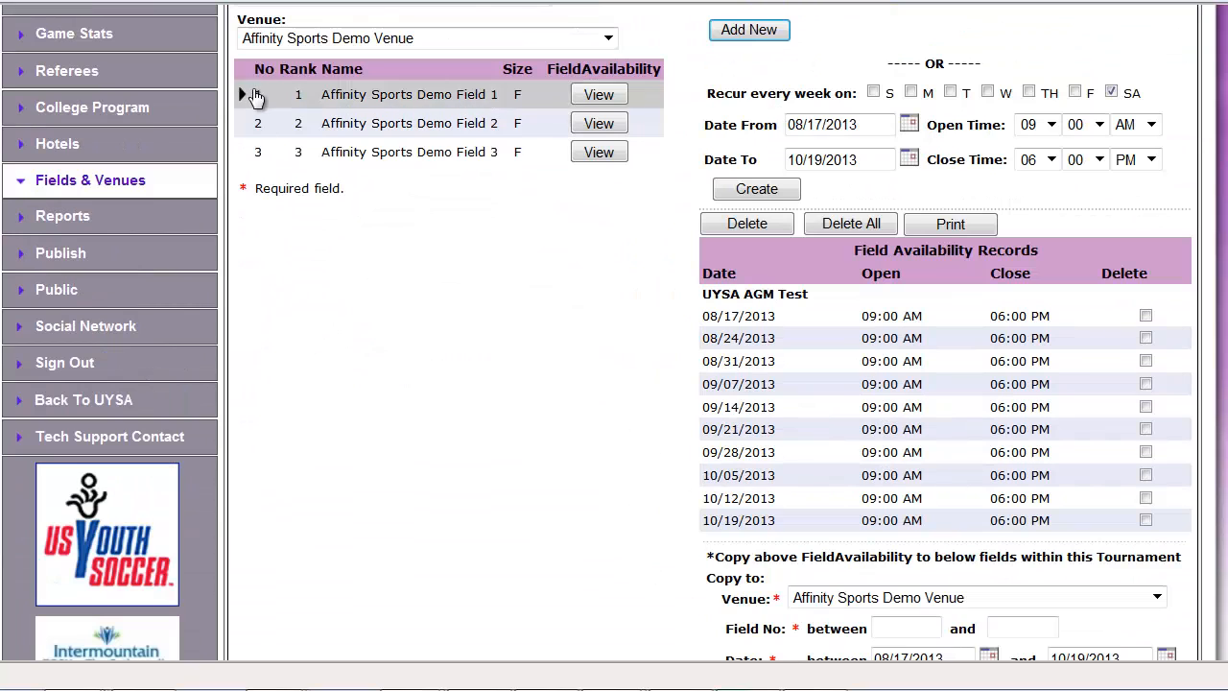
# Copy Demo Field 1's availability to field numbers 1 through 3 of Affinity Sports Demo Venue
pyautogui.scroll(-2, 422, 403)
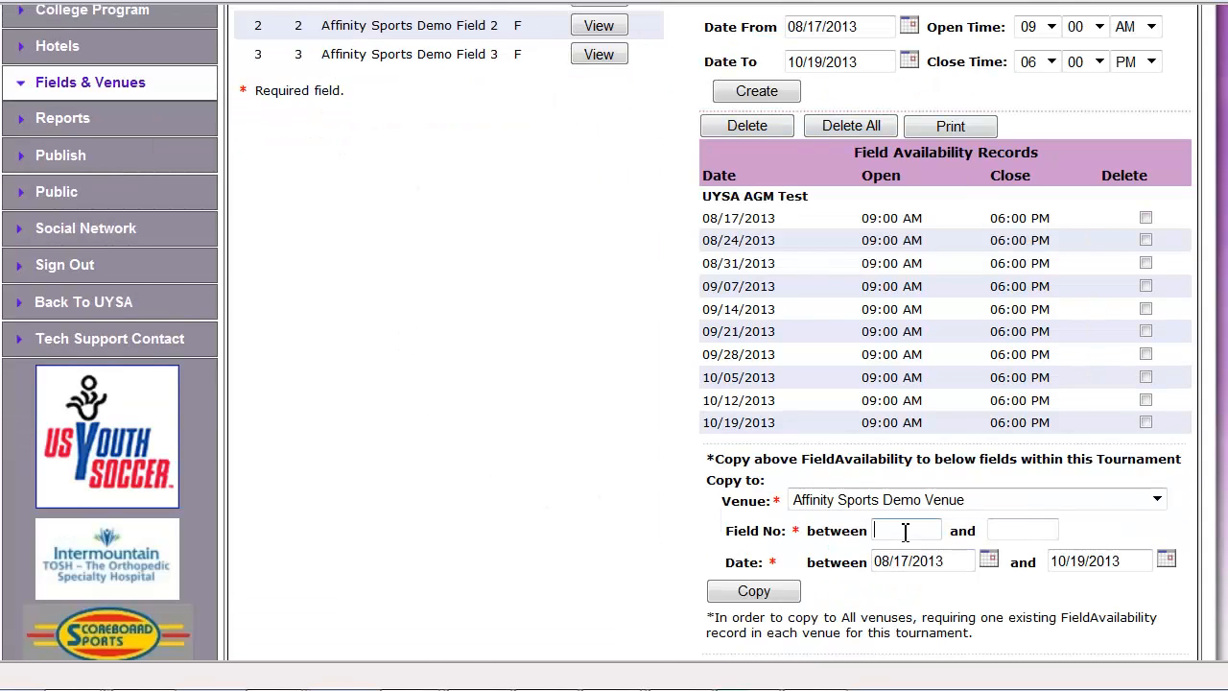
pyautogui.press('Tab')
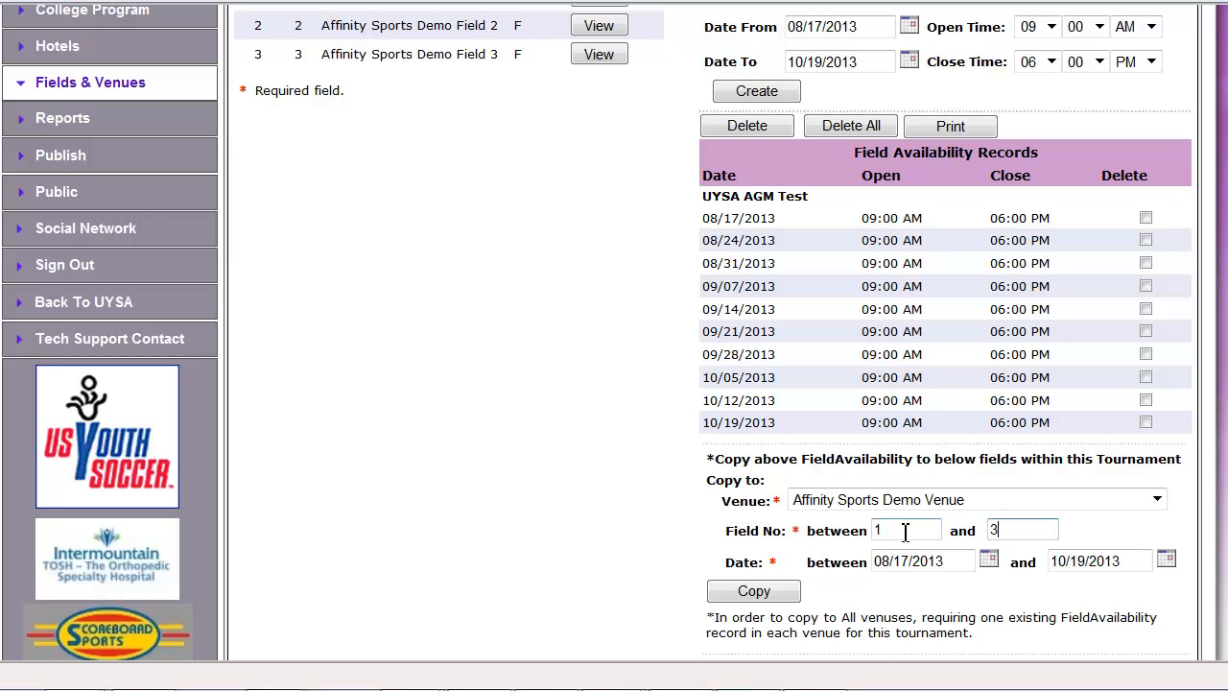
pyautogui.click(767, 600)
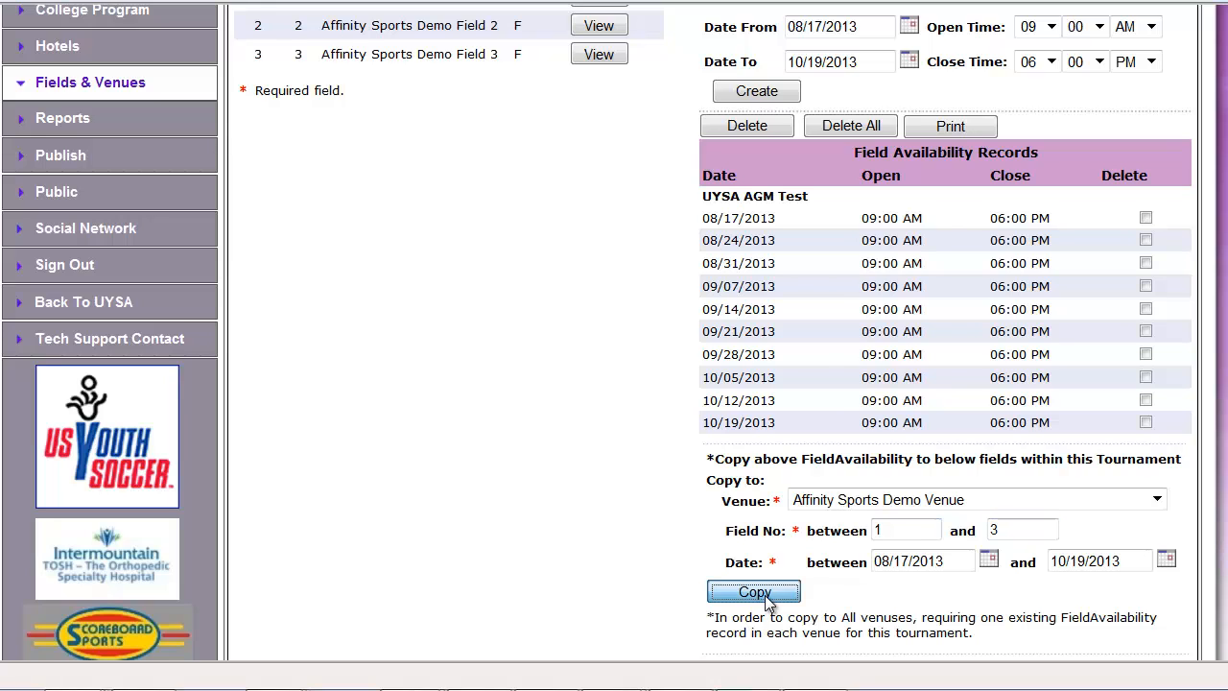
pyautogui.click(786, 387)
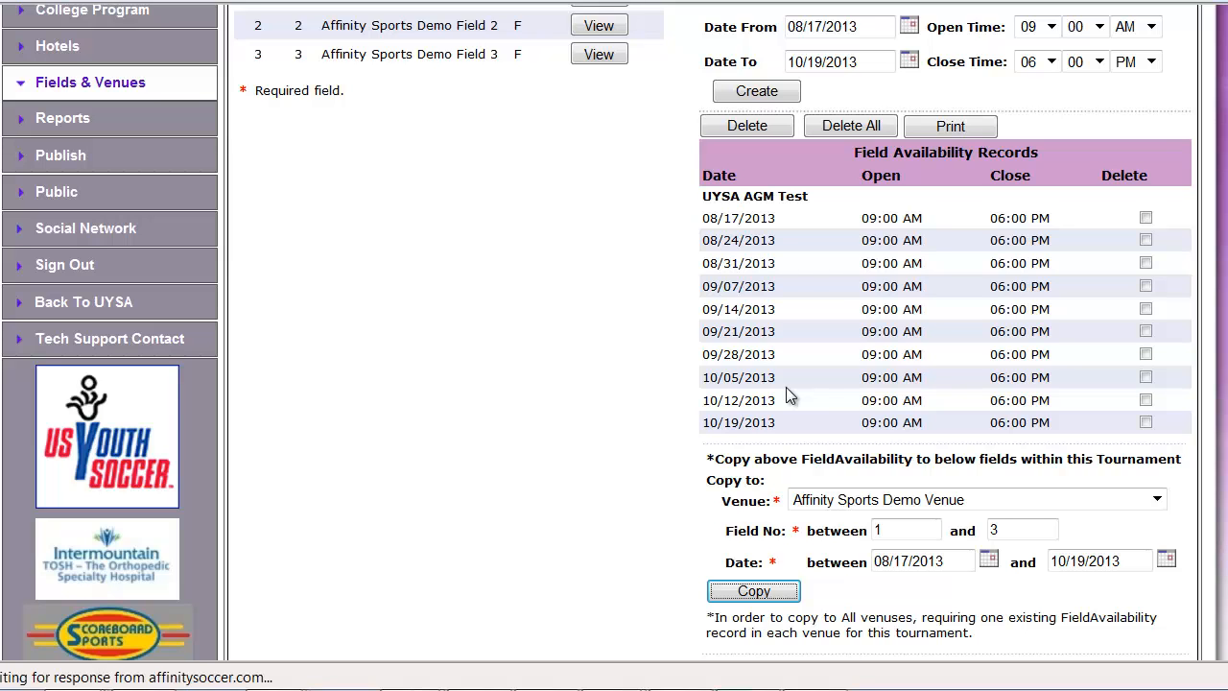
# Open the availability records of Affinity Sports Demo Field 2 and delete the 08/24/2013 record
pyautogui.scroll(-2, 496, 345)
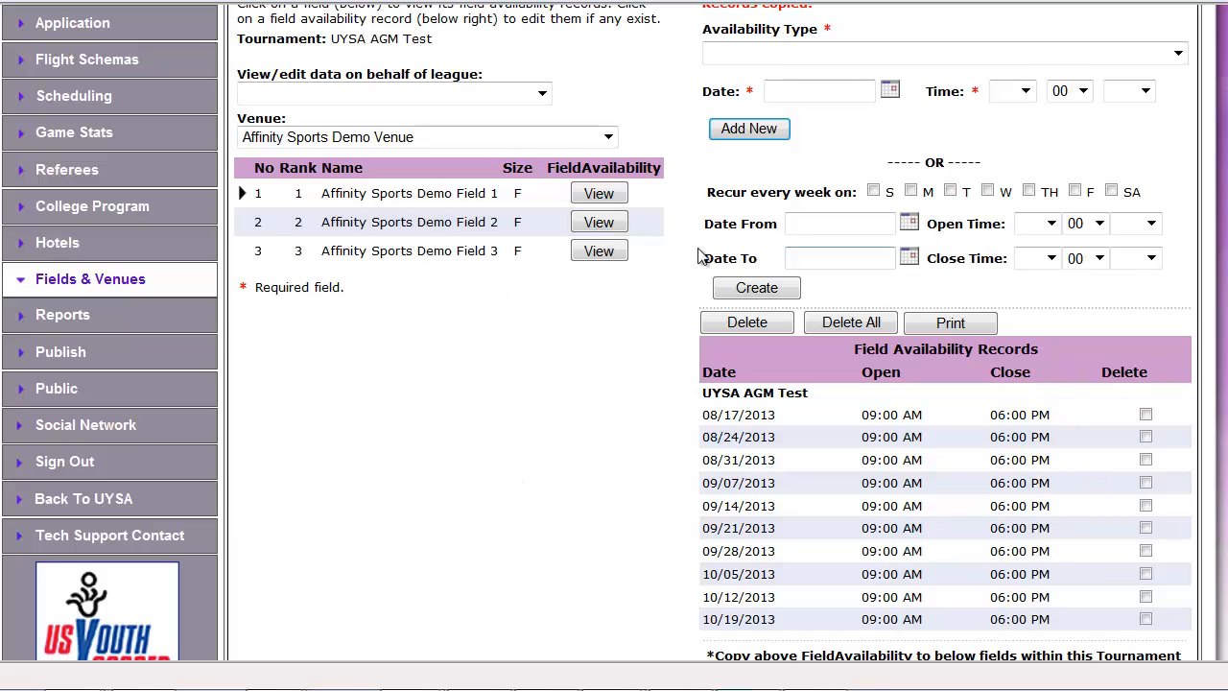
pyautogui.click(289, 192)
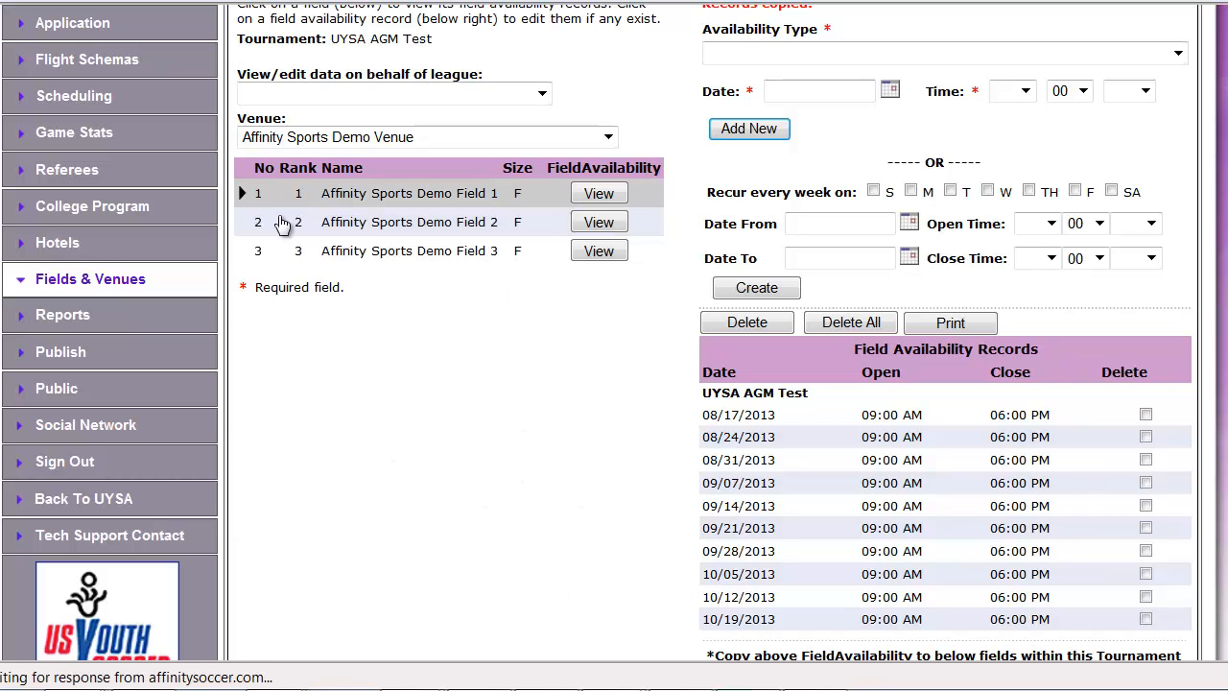
pyautogui.scroll(-4, 350, 429)
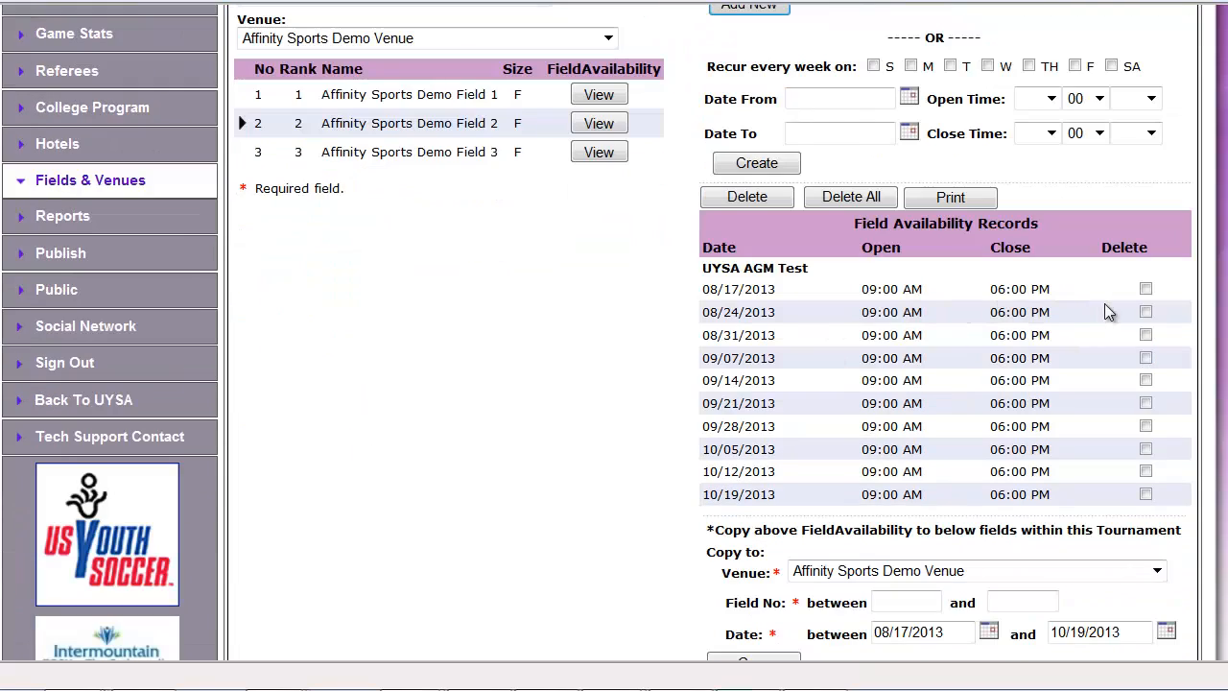
pyautogui.click(1146, 313)
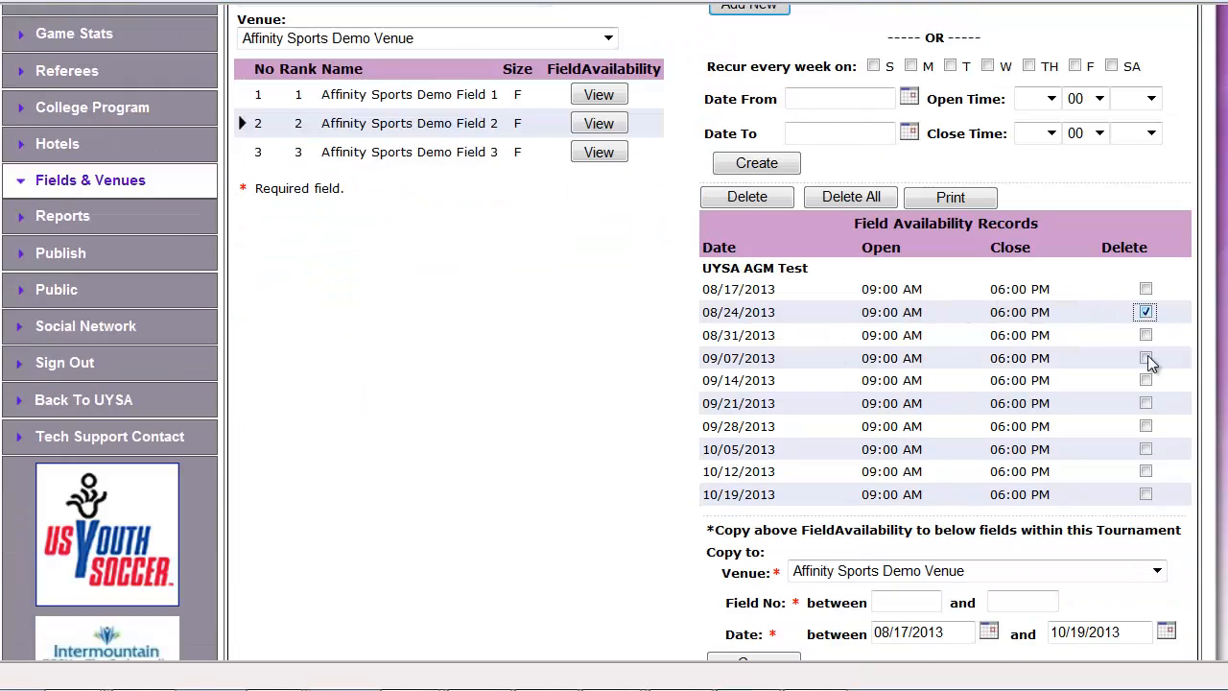
pyautogui.click(741, 197)
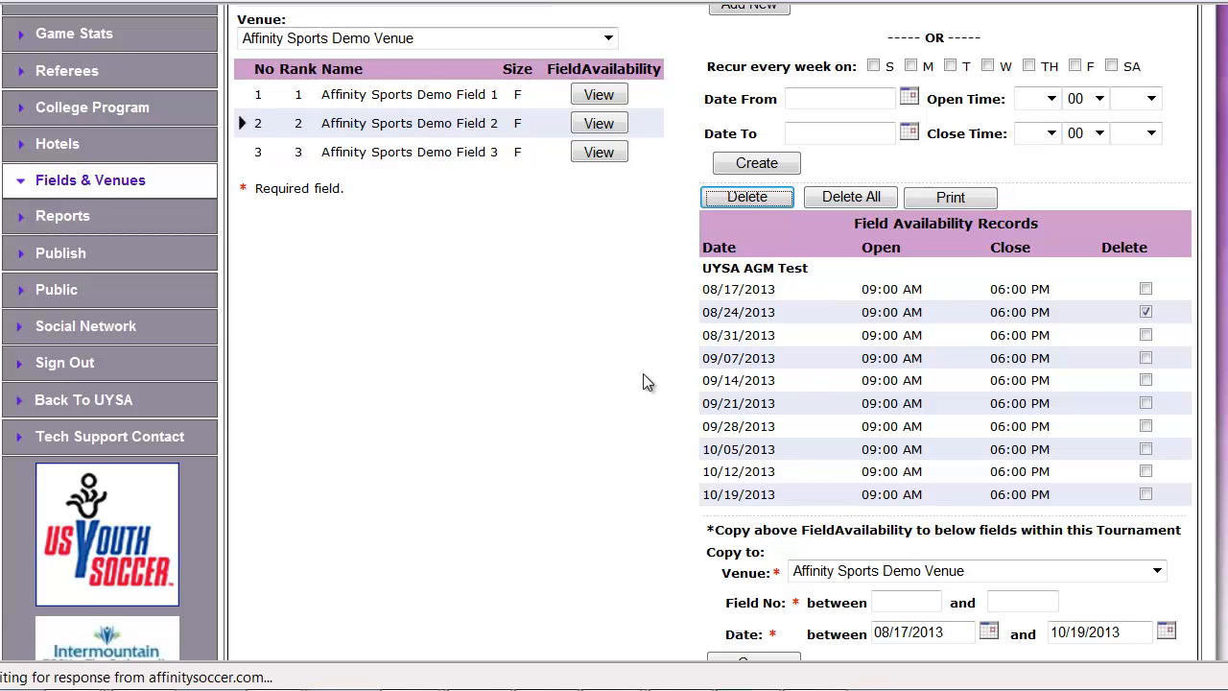
pyautogui.scroll(-2, 647, 502)
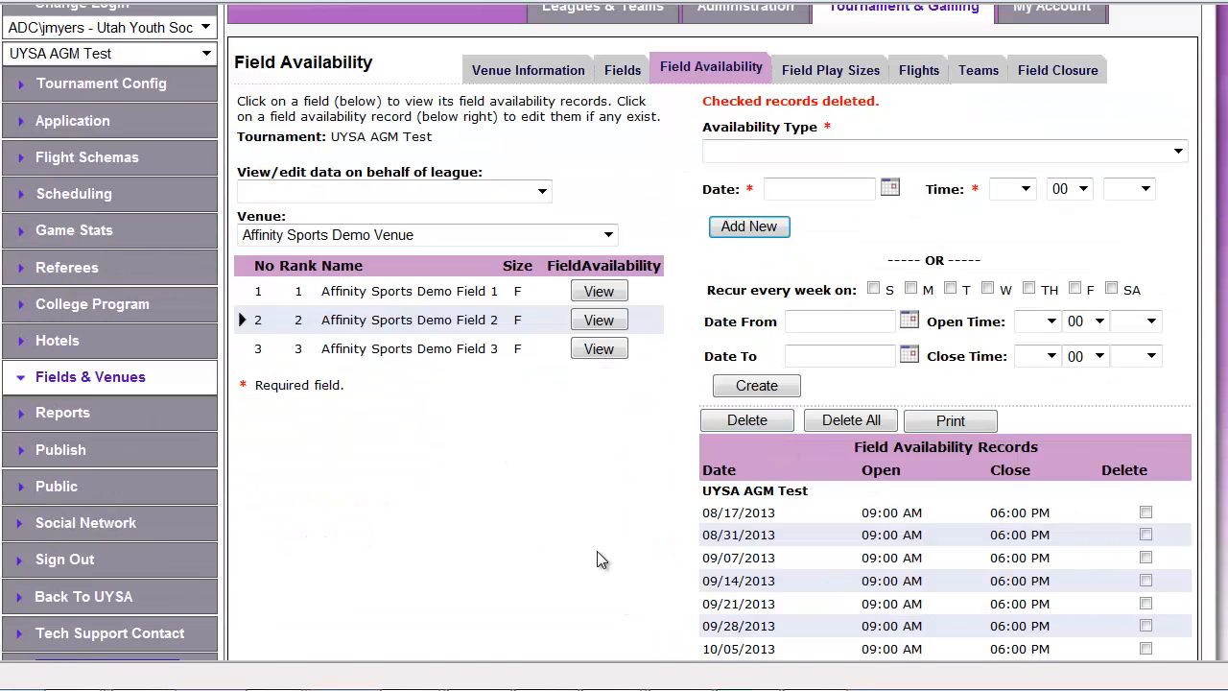
# Assign the Boys Under 11 Div 1 flight to all three fields of Affinity Sports Demo Venue and save
pyautogui.click(921, 77)
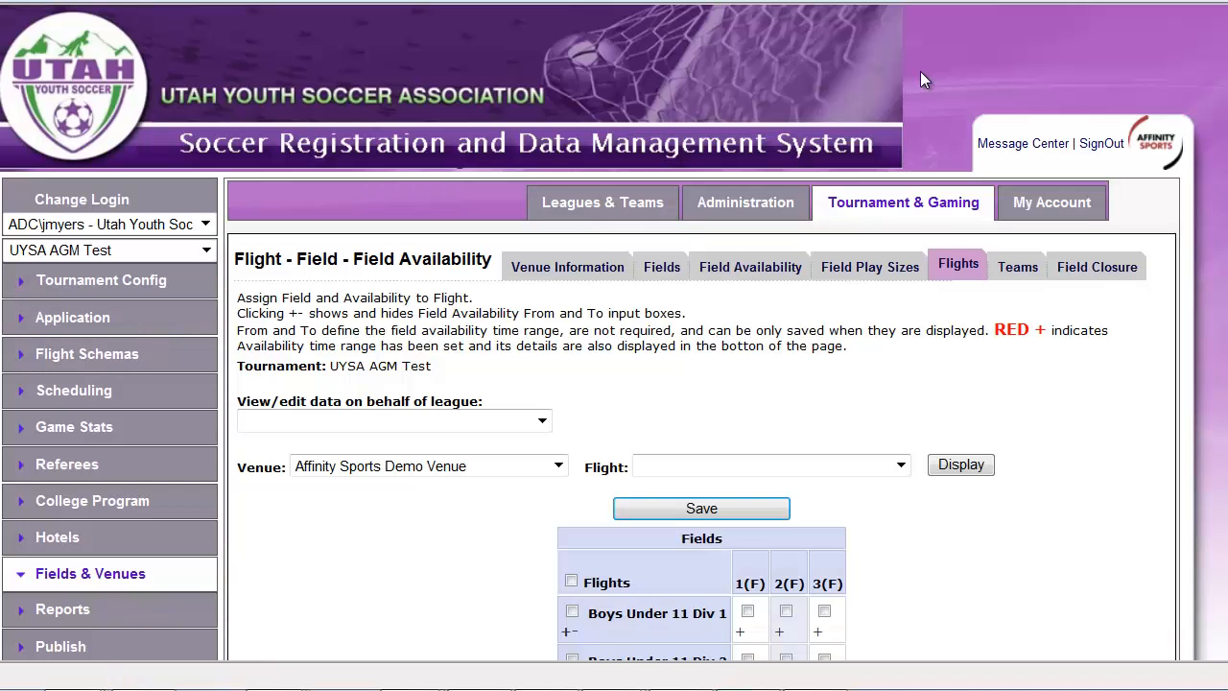
pyautogui.scroll(-2, 860, 603)
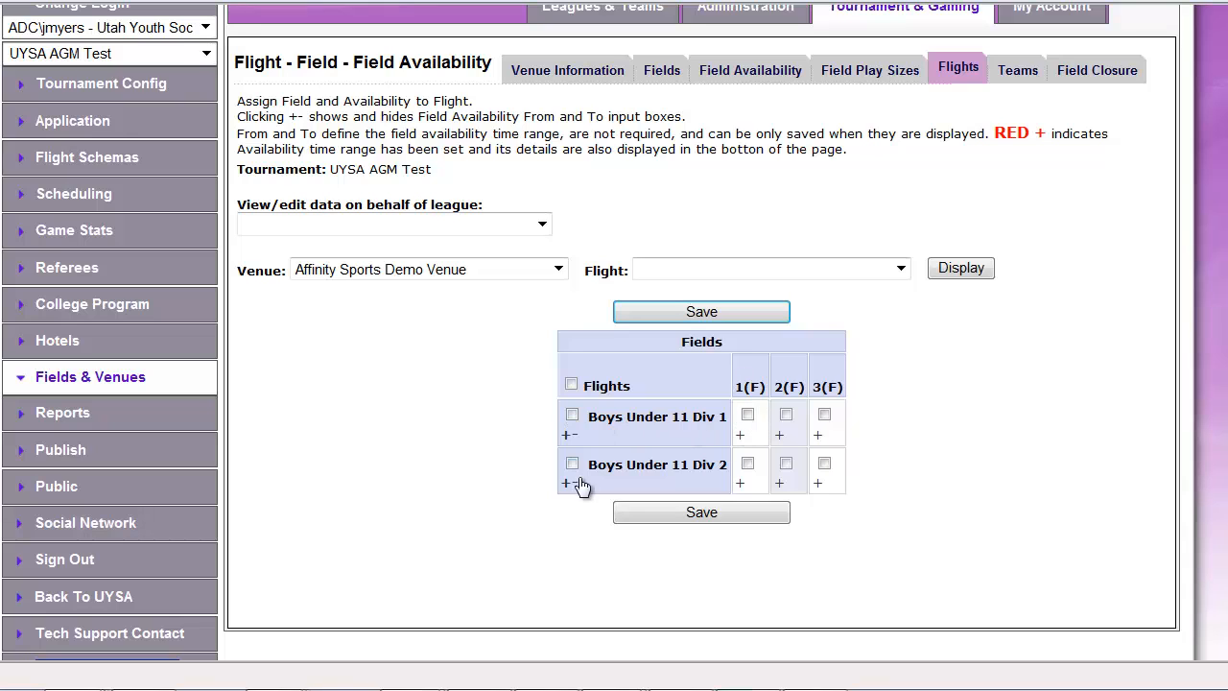
pyautogui.click(571, 416)
pyautogui.click(696, 512)
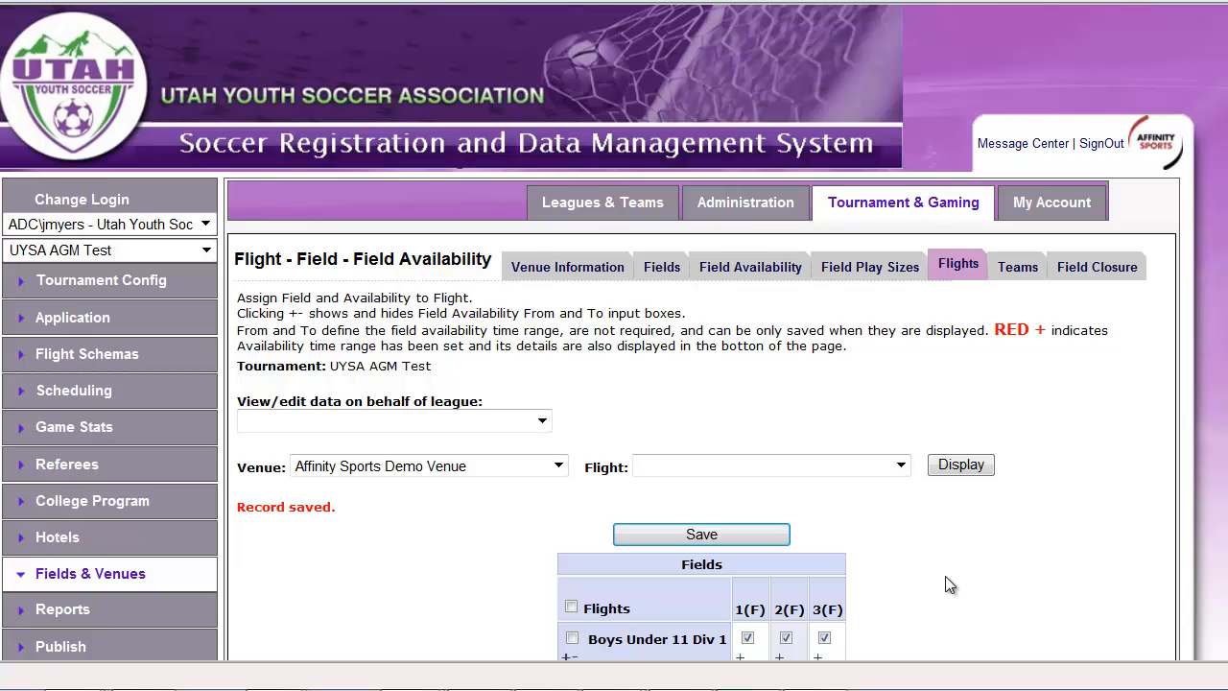
pyautogui.scroll(-1, 948, 581)
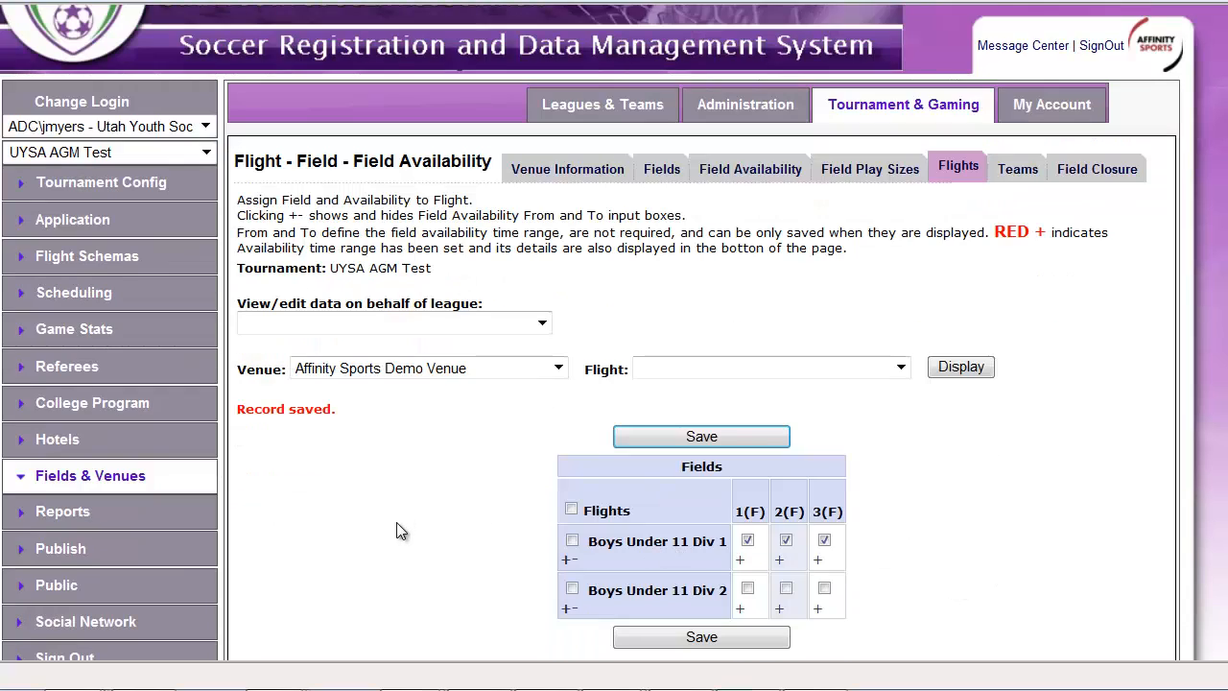
# Open the Round Group Fields for the Boys Under 11 Div 1 bracket and choose Affinity Sports Demo Venue
pyautogui.click(99, 272)
pyautogui.click(326, 302)
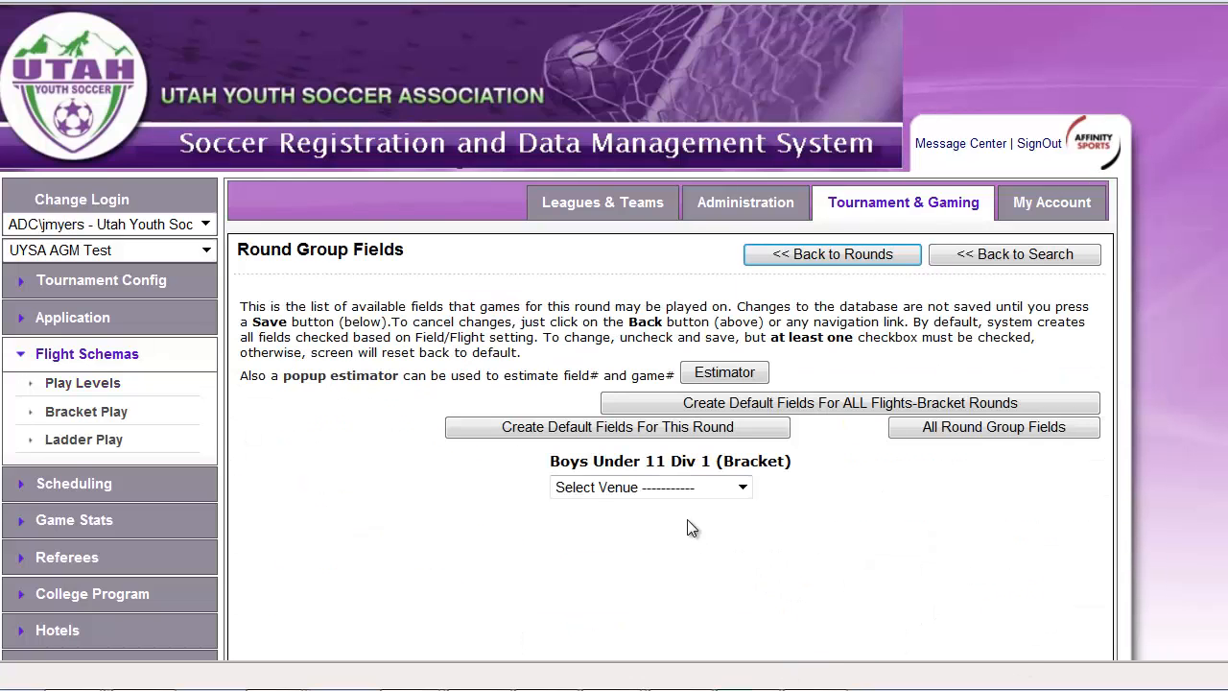
pyautogui.click(708, 490)
pyautogui.click(703, 540)
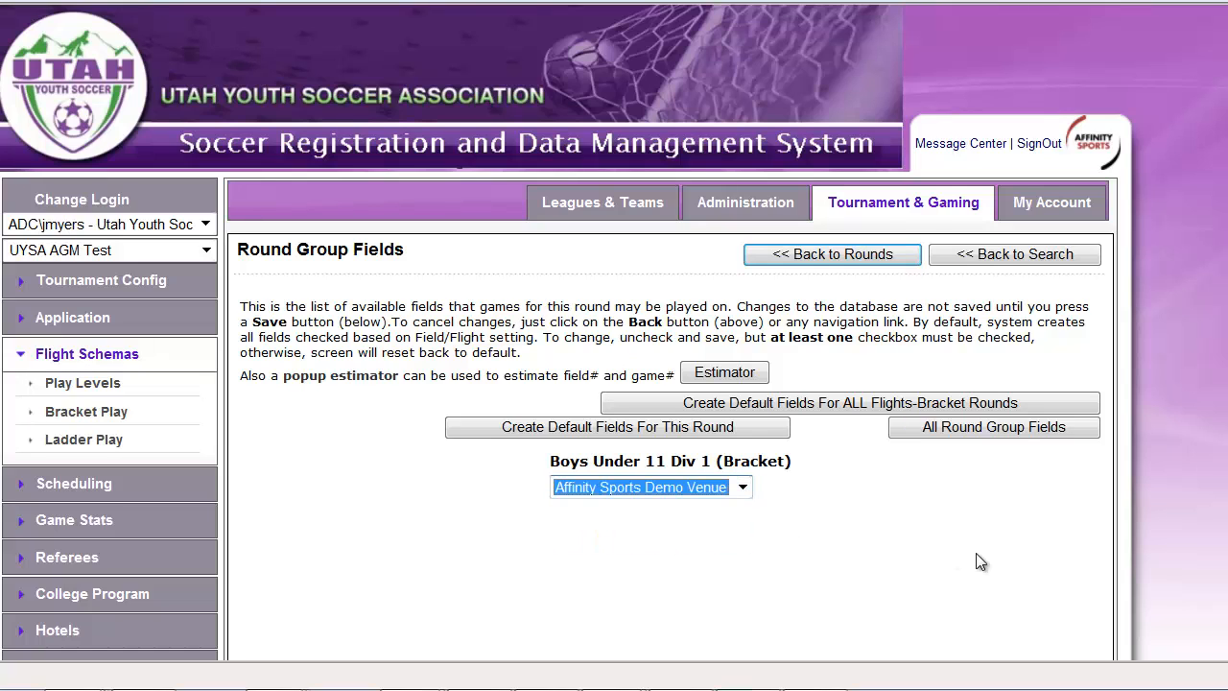
pyautogui.scroll(-1, 977, 563)
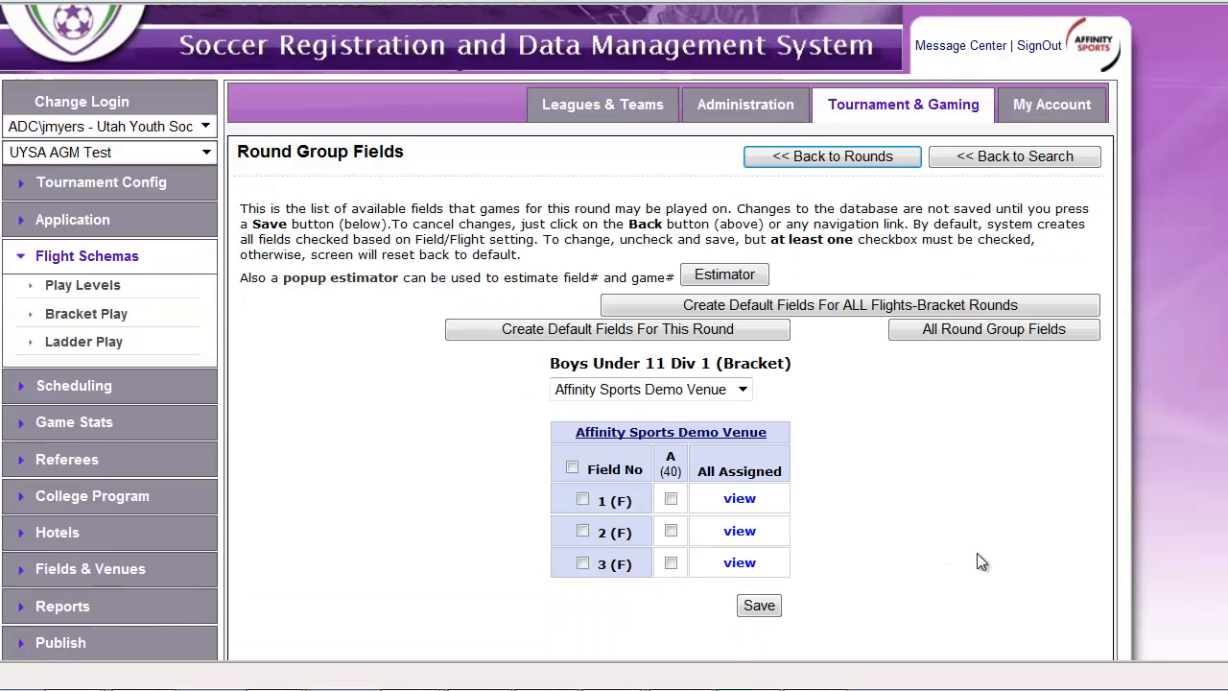
# Assign fields 1 and 2 to group A of the bracket round, save, and return to the flight's round settings
pyautogui.click(583, 499)
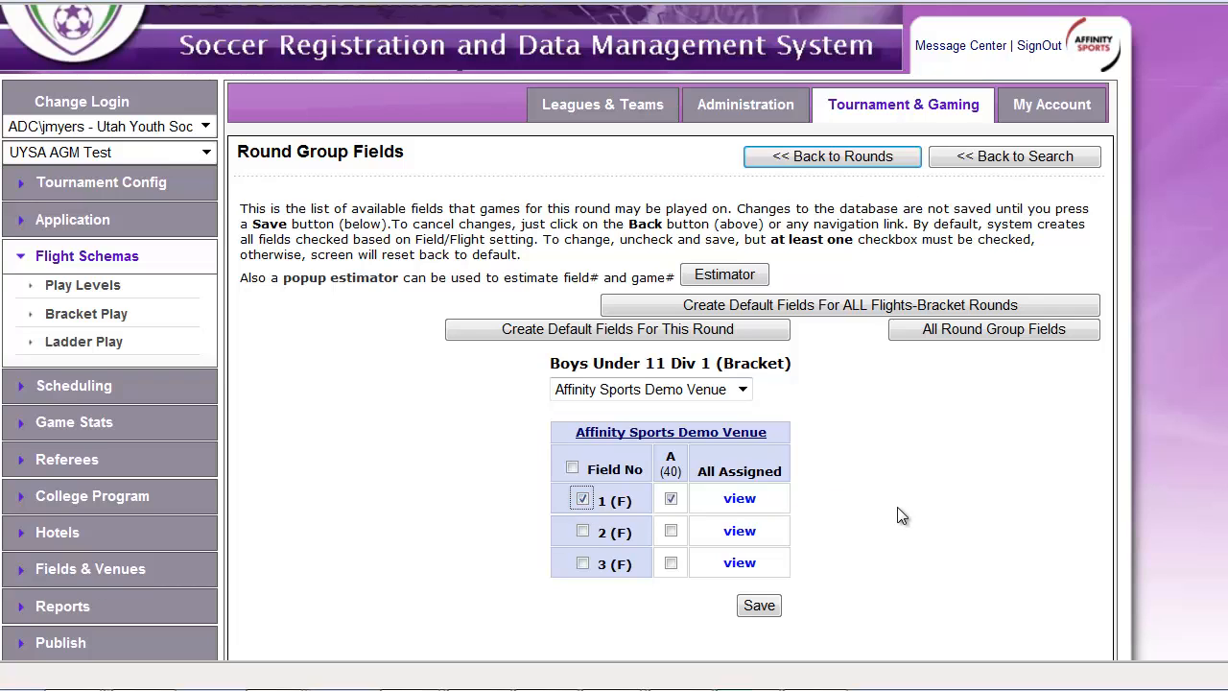
pyautogui.click(583, 531)
pyautogui.click(911, 525)
pyautogui.click(759, 606)
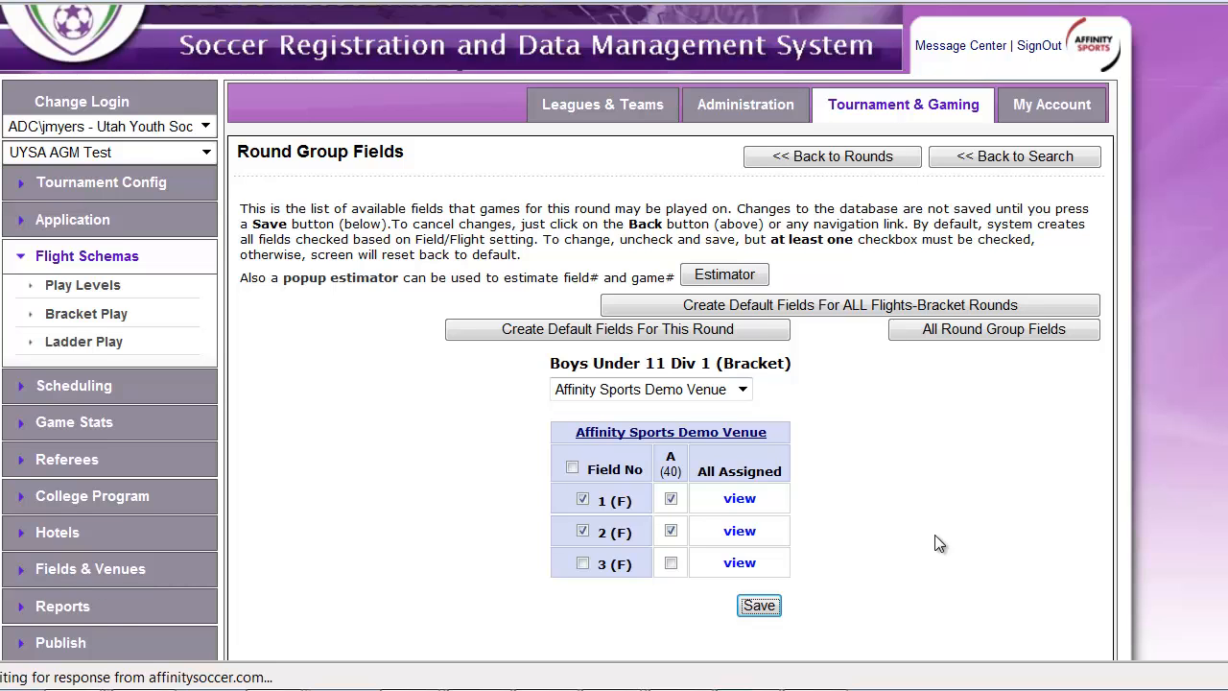
pyautogui.scroll(-2, 903, 520)
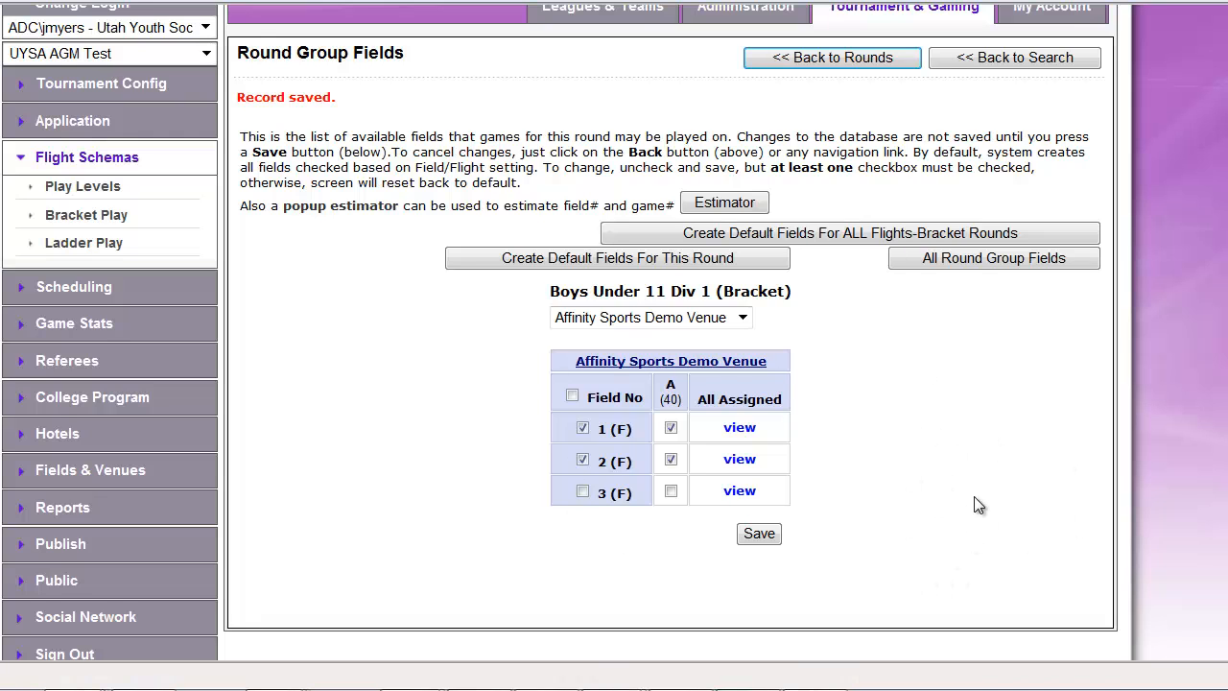
pyautogui.scroll(1, 969, 507)
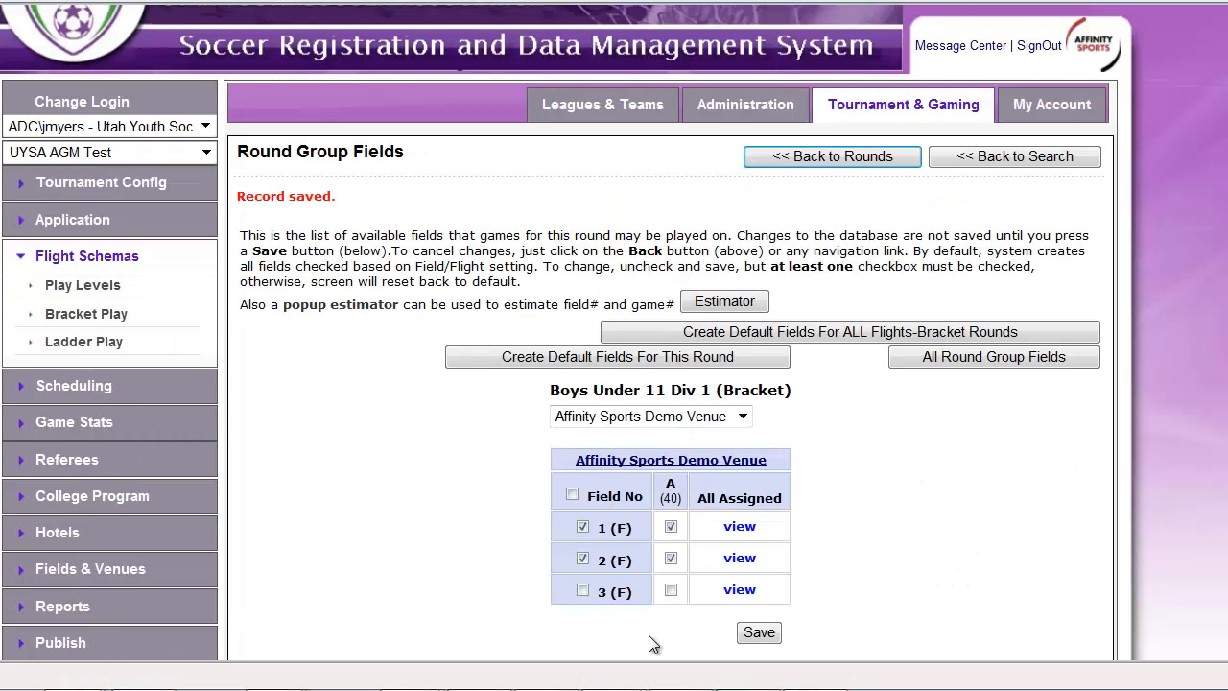
pyautogui.click(866, 161)
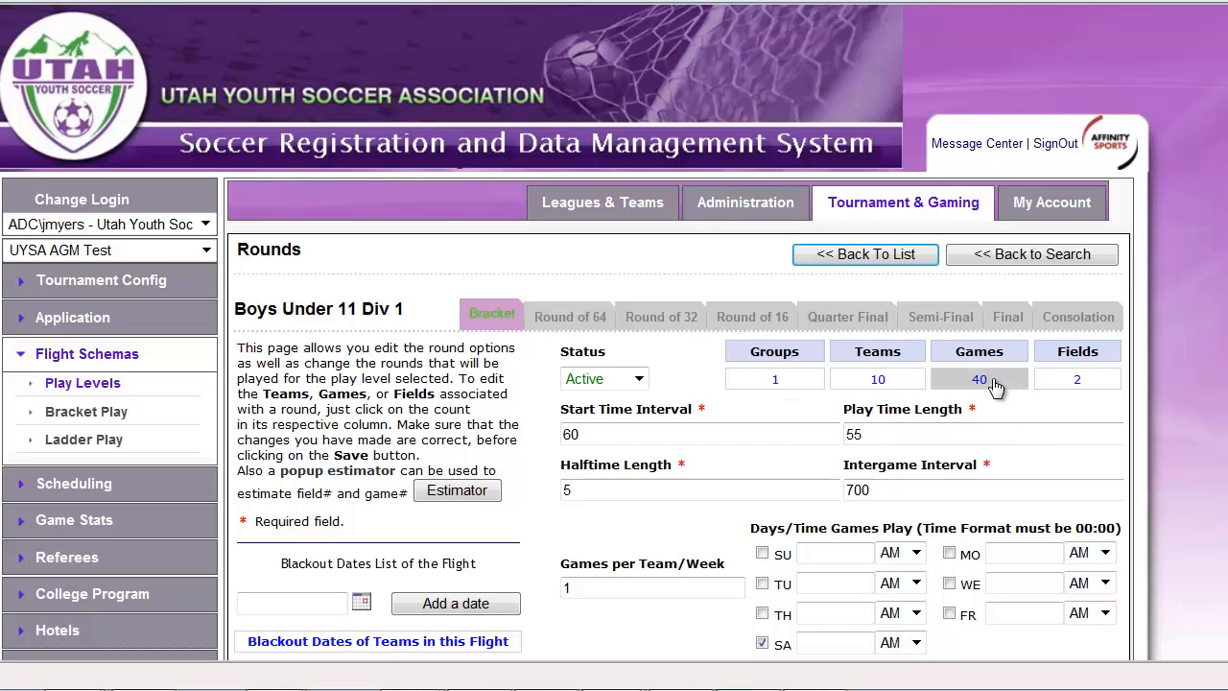
pyautogui.scroll(-3, 1098, 486)
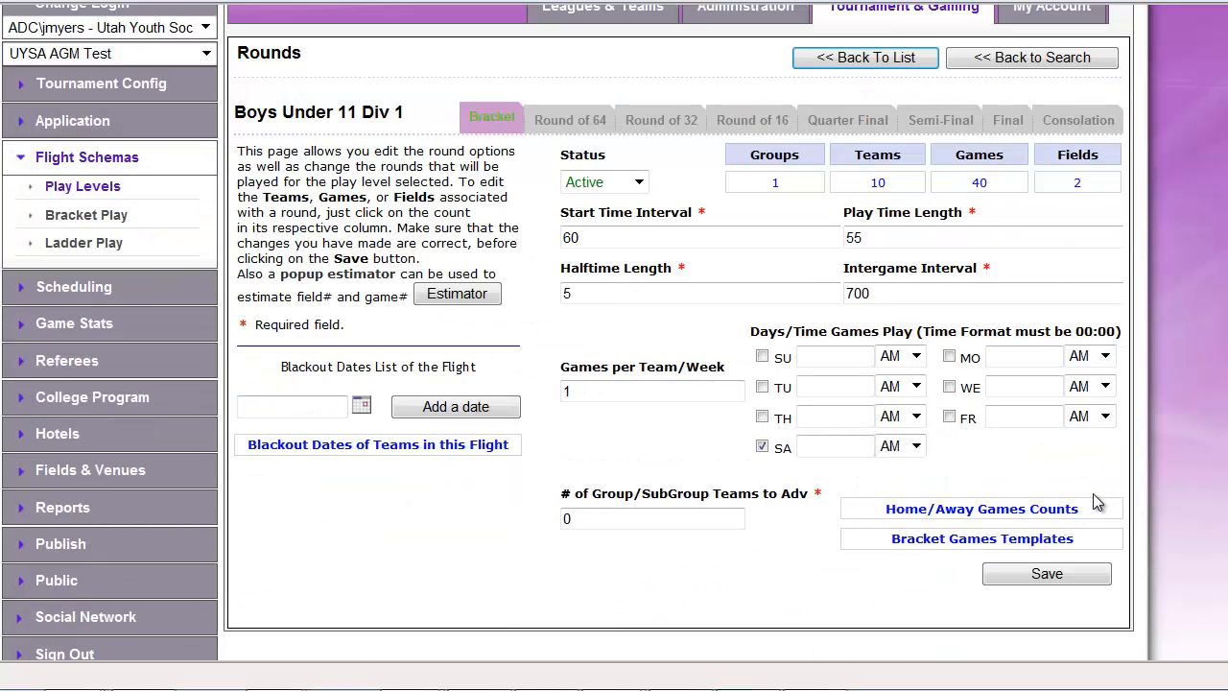
# Open the schedule map and select the Bracket round of Boys Under 11 Div 1 for scheduling
pyautogui.click(76, 303)
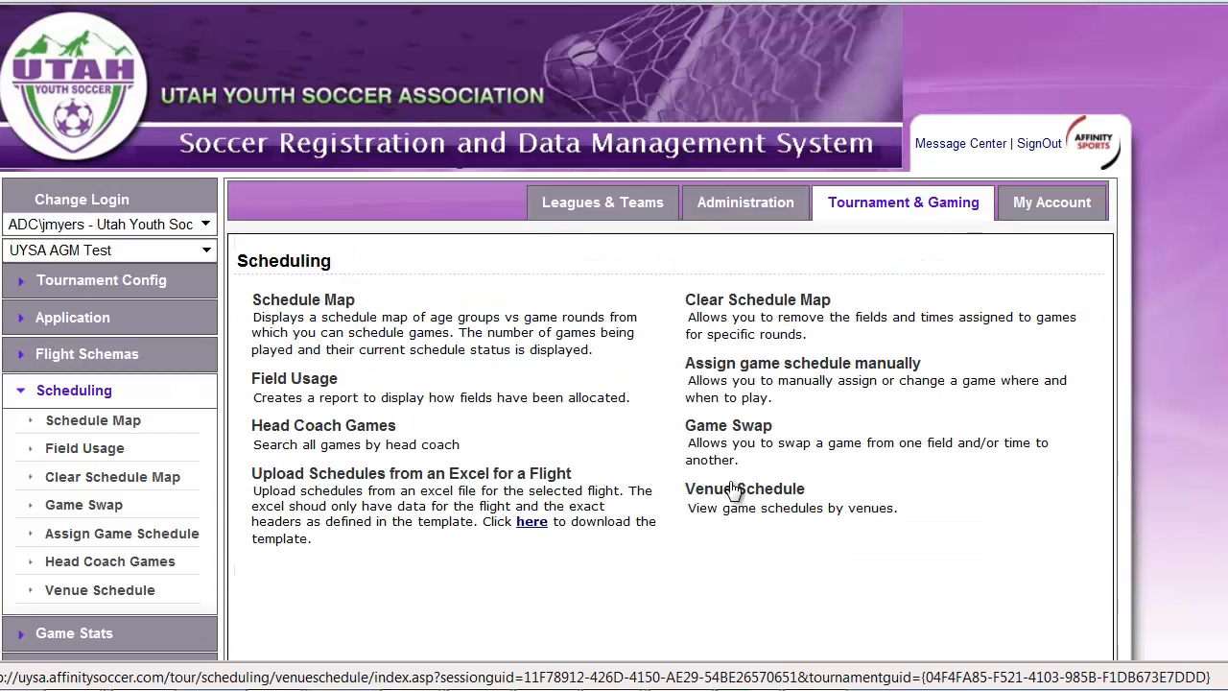
pyautogui.click(301, 307)
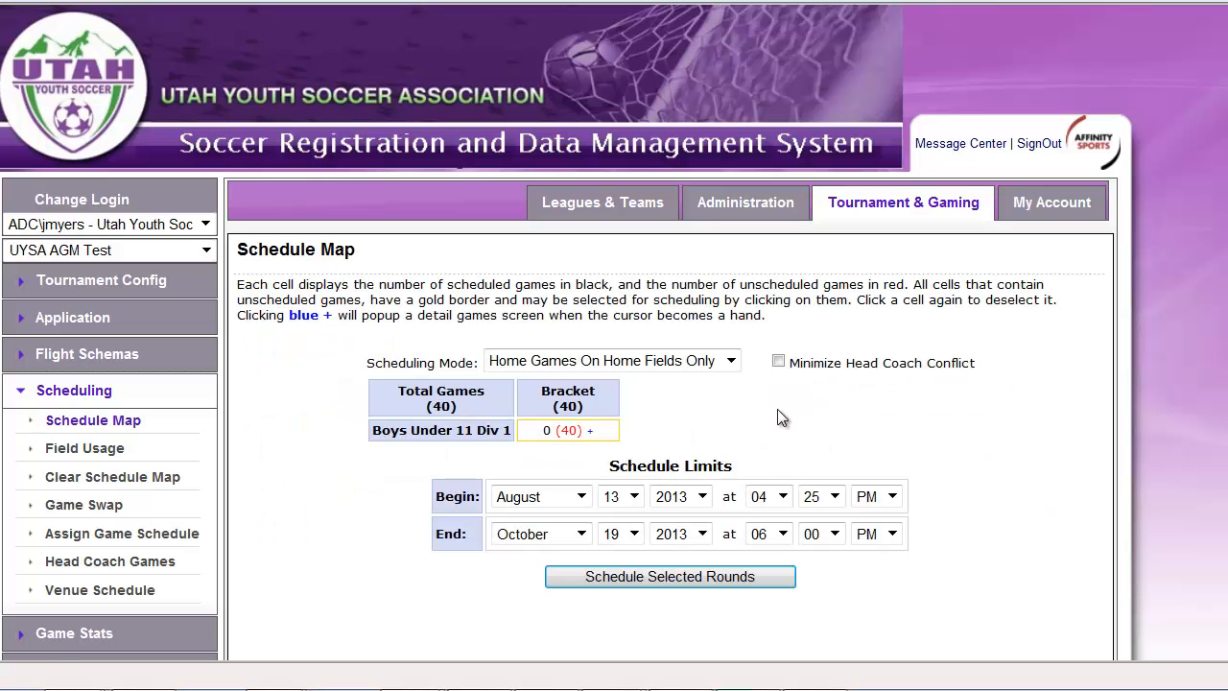
pyautogui.click(544, 435)
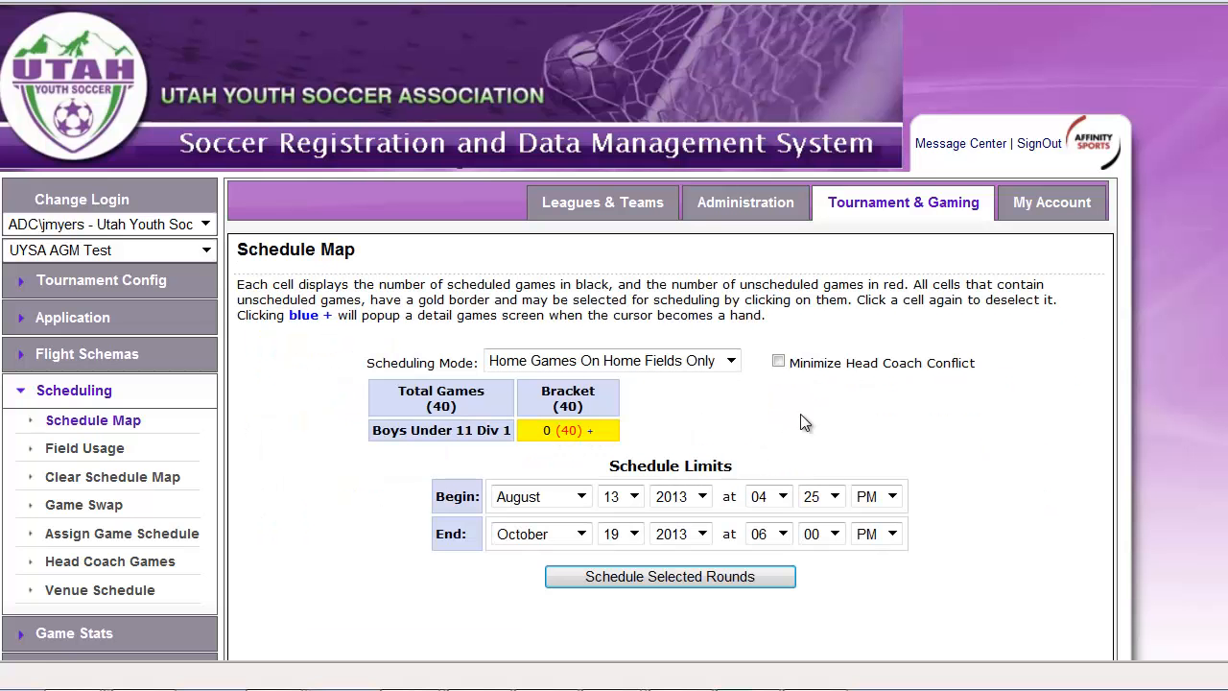
pyautogui.scroll(-1, 1015, 514)
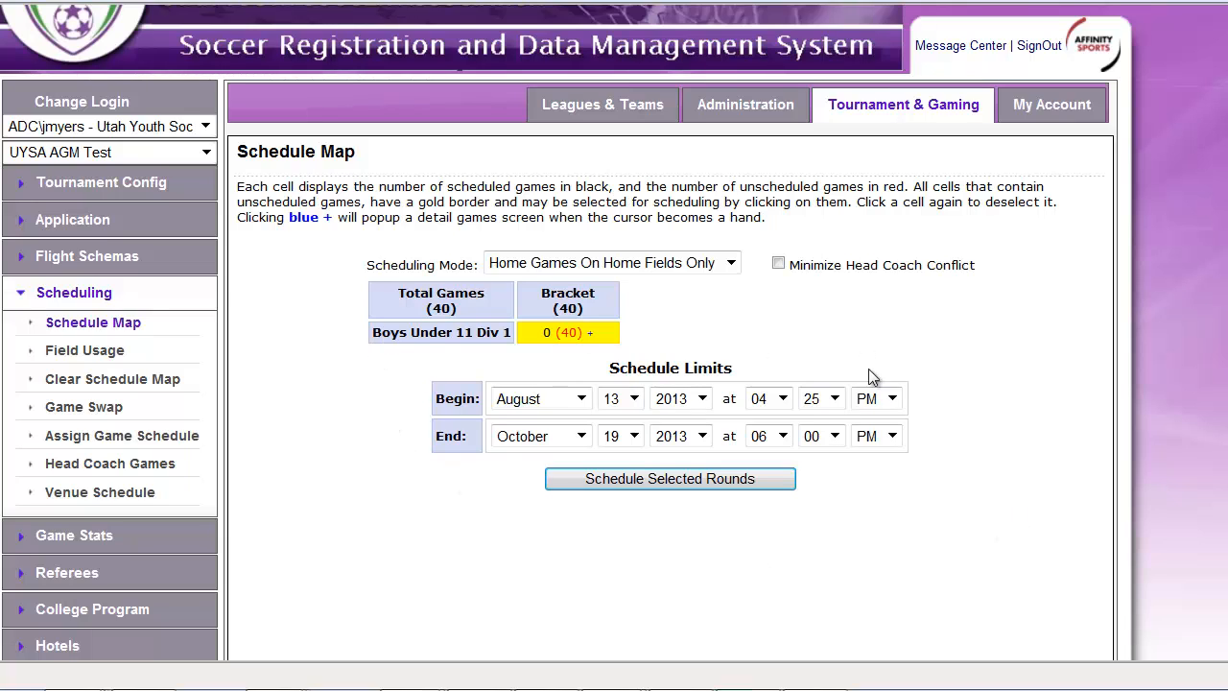
# Set the scheduling mode to All Games On All Fields and enable Minimize Head Coach Conflict
pyautogui.click(693, 265)
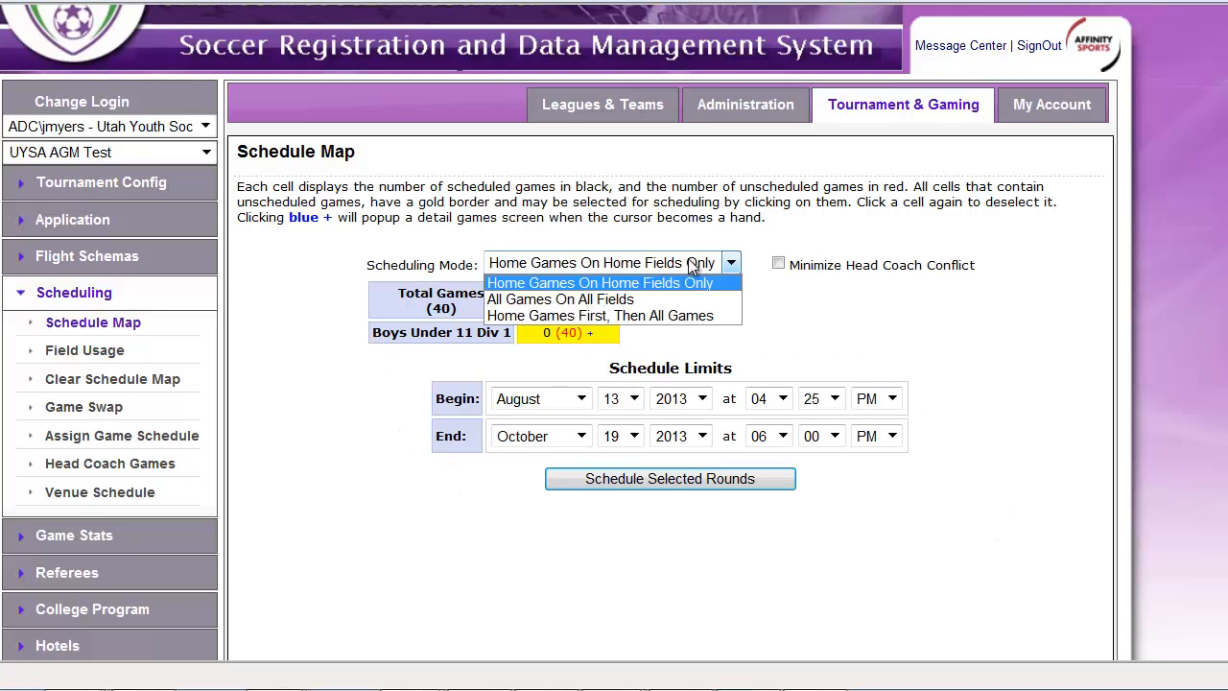
pyautogui.click(624, 301)
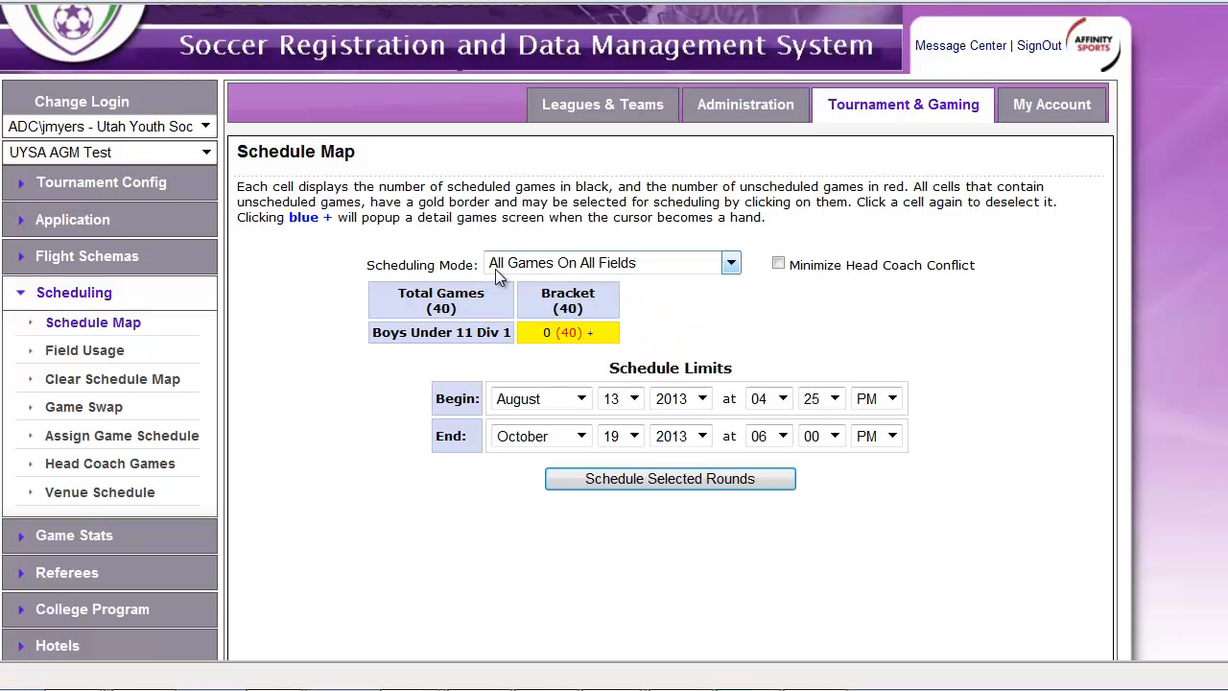
pyautogui.click(779, 266)
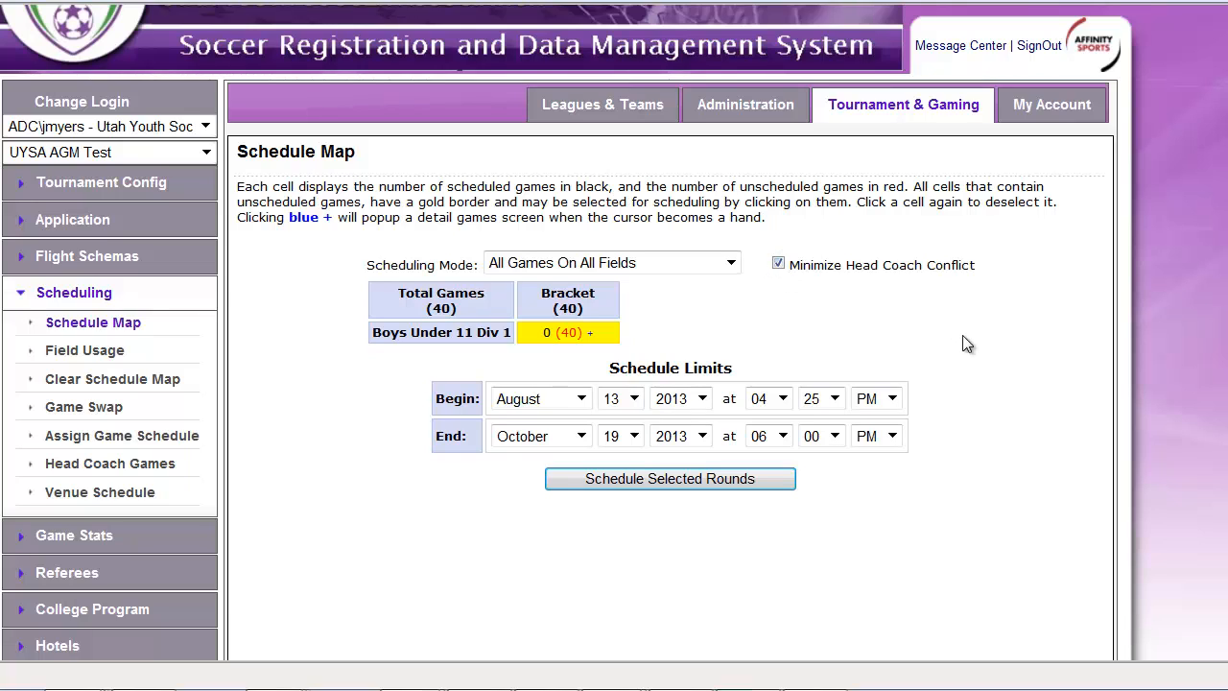
# Set the beginning of the schedule limits to August 17, 2013 at 09:00 AM
pyautogui.click(549, 401)
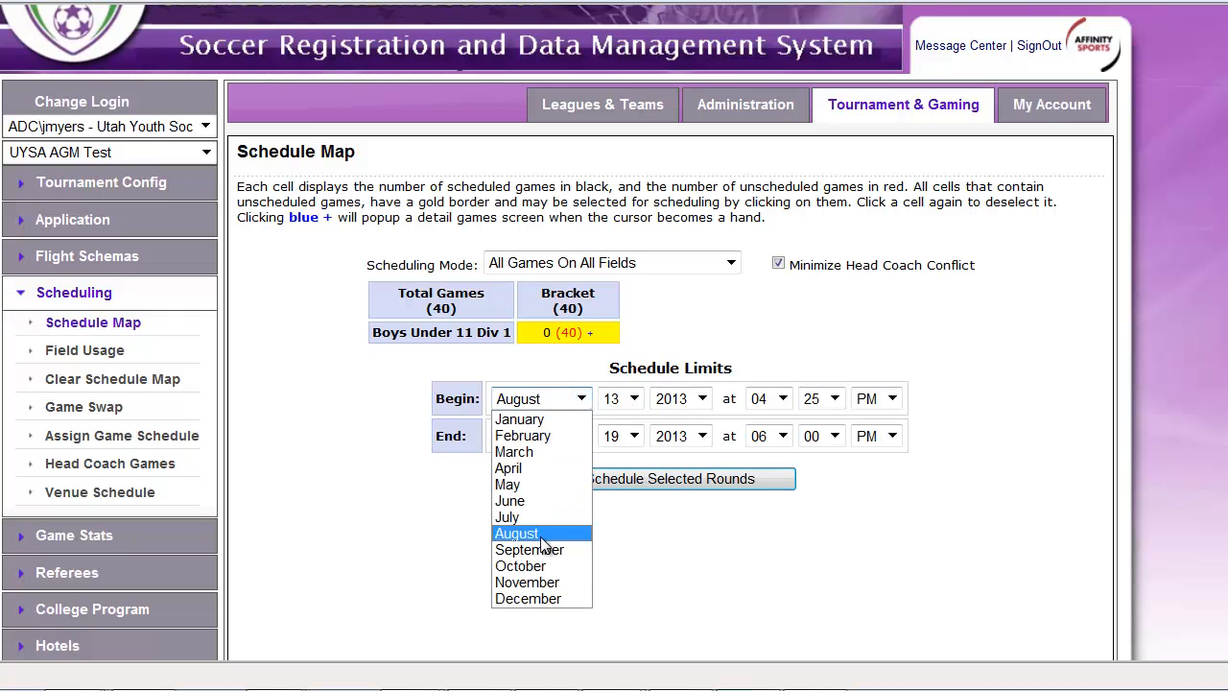
pyautogui.click(541, 536)
pyautogui.click(634, 398)
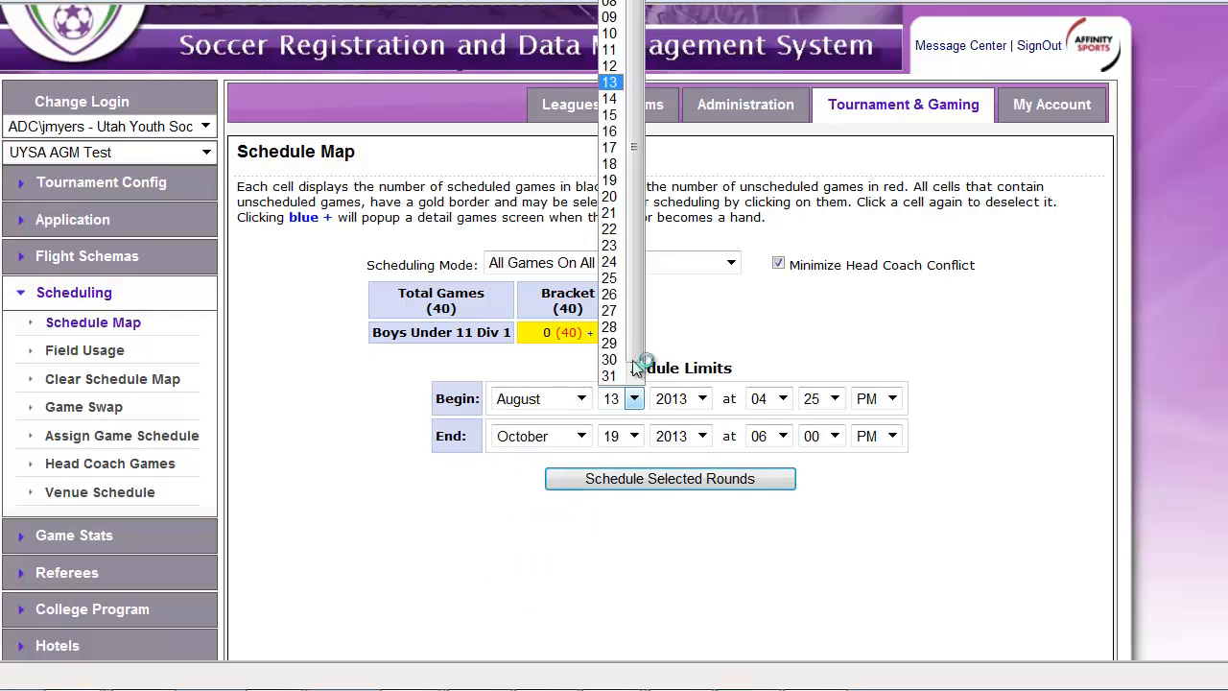
pyautogui.click(615, 148)
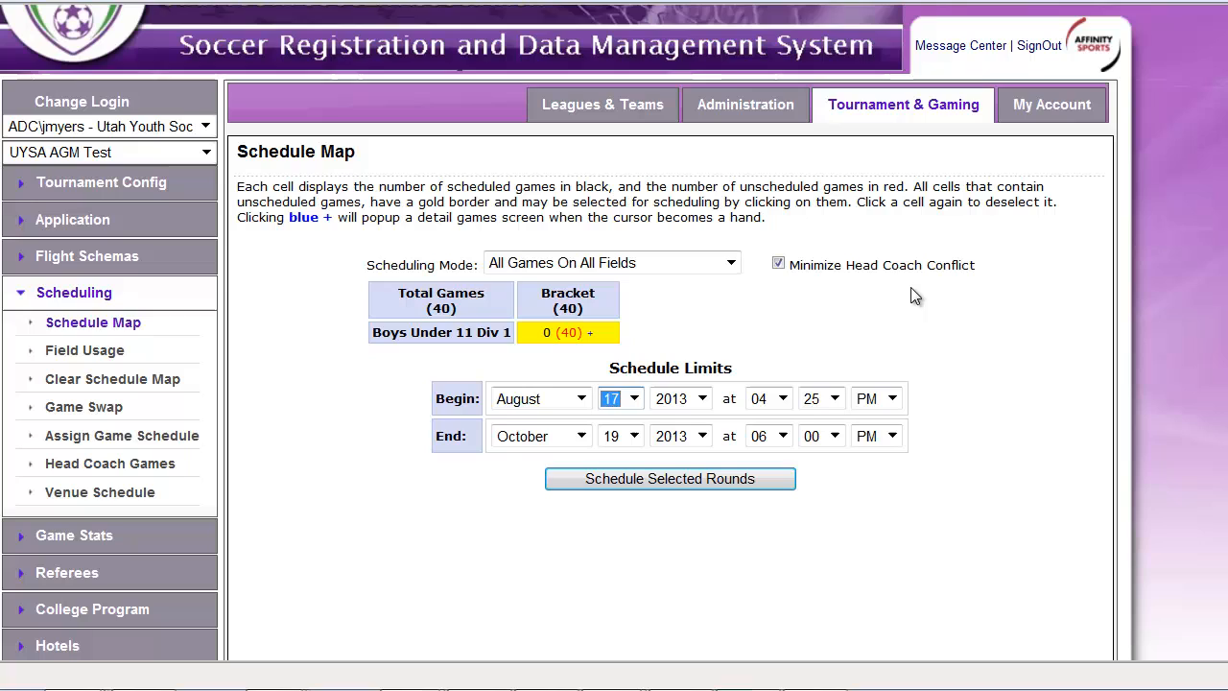
pyautogui.click(783, 401)
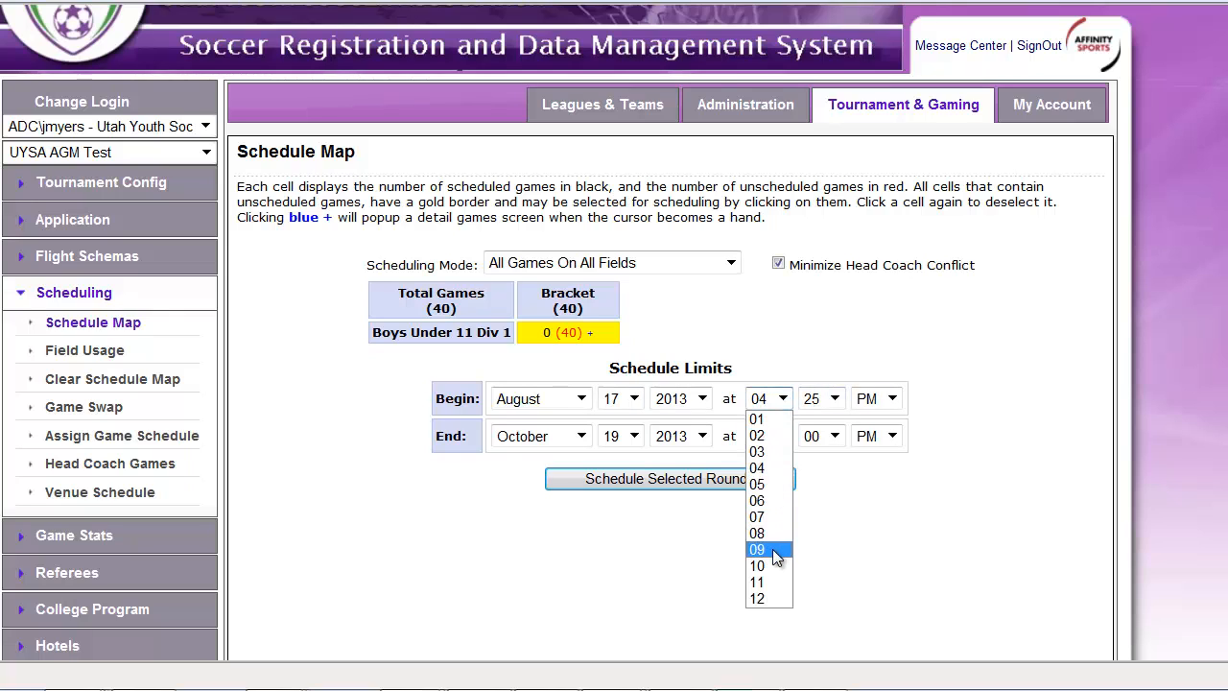
pyautogui.click(780, 551)
pyautogui.click(823, 399)
pyautogui.click(814, 416)
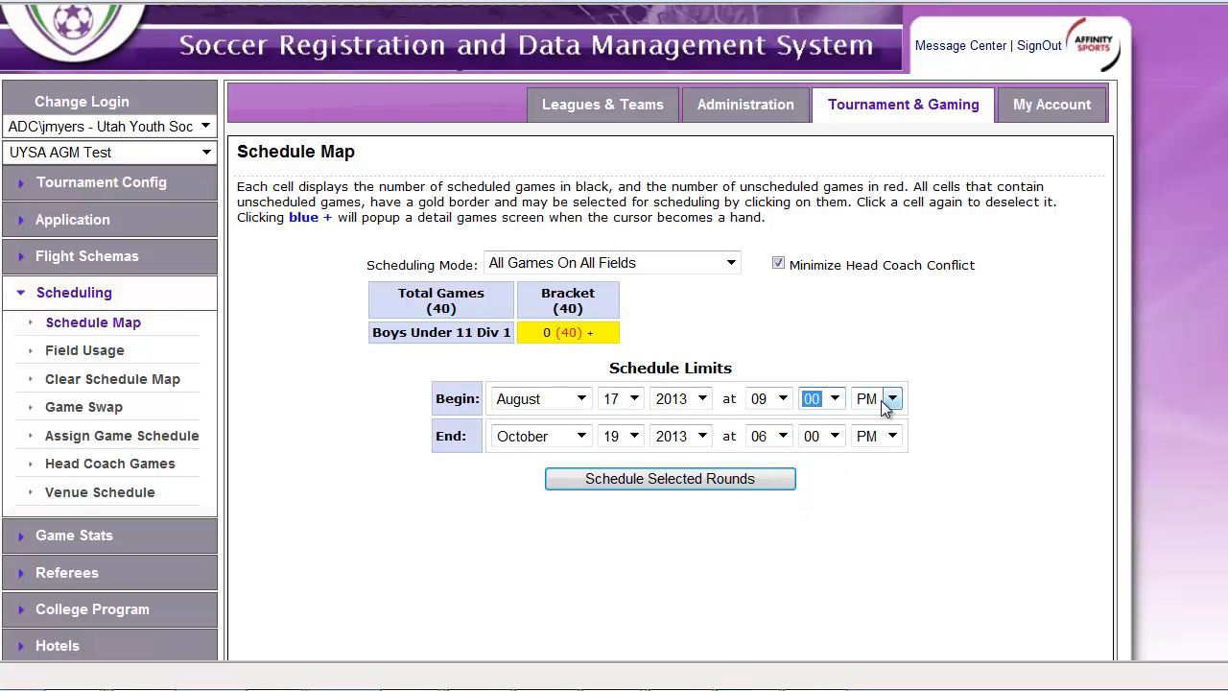
pyautogui.click(888, 398)
pyautogui.click(877, 420)
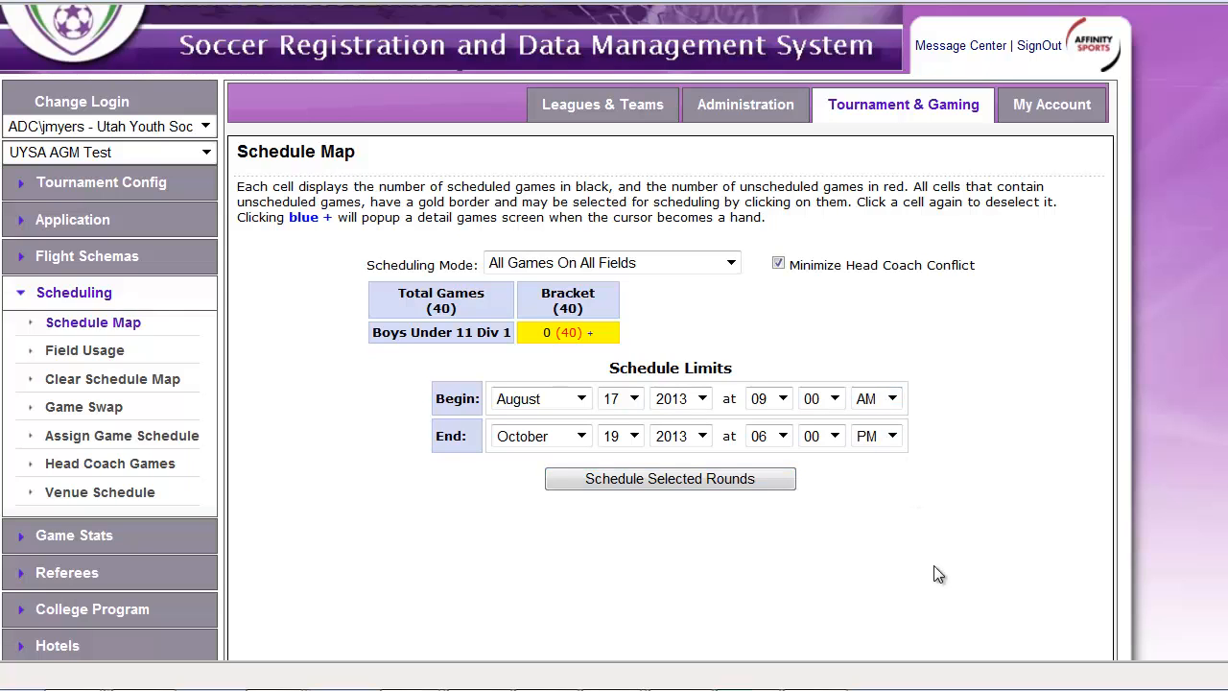
# Schedule the selected bracket round, confirm its limits, and open the detailed games list for Boys Under 11 Div 1
pyautogui.click(682, 482)
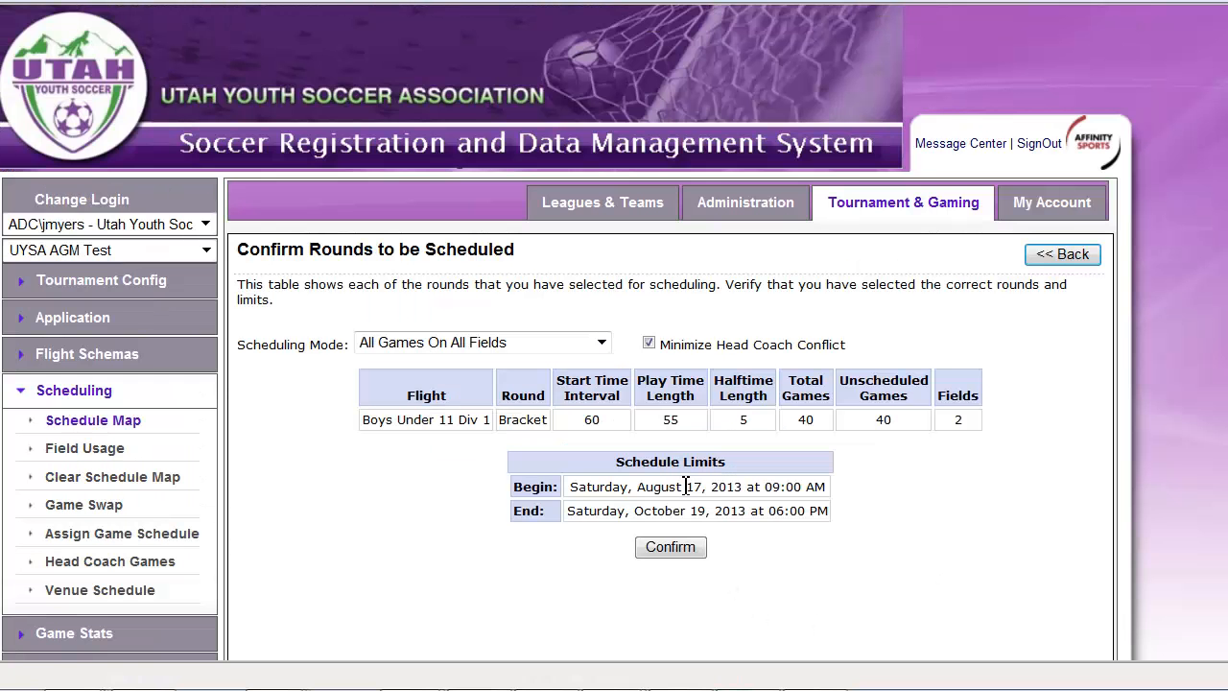
pyautogui.click(679, 553)
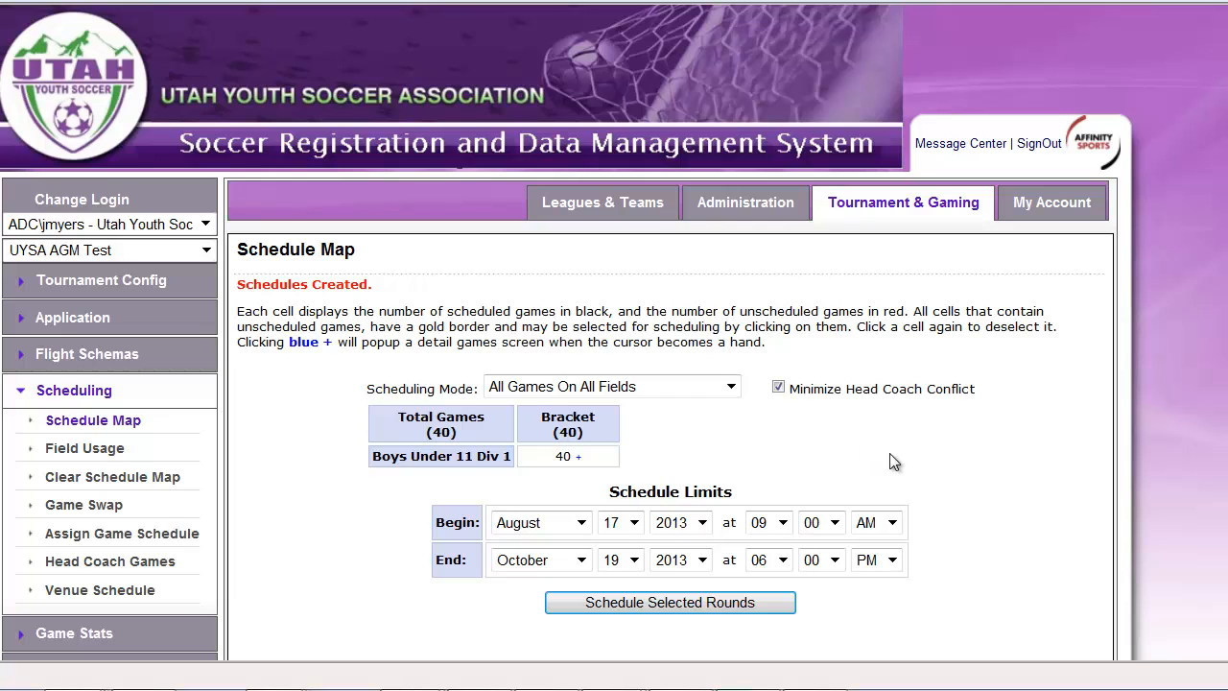
pyautogui.click(579, 459)
# Open Boys Under 11 Div 1 from the tournament's publishing page and review its bracket games by date, time and field
pyautogui.scroll(-3, 318, 540)
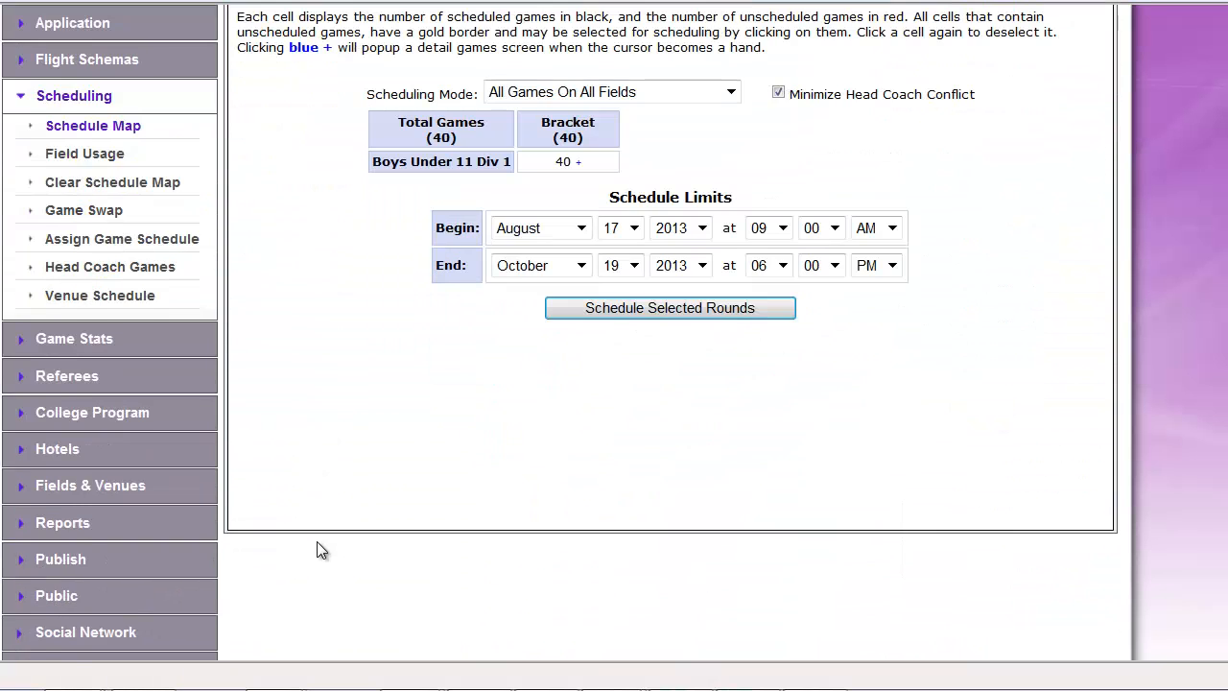
pyautogui.scroll(-1, 316, 541)
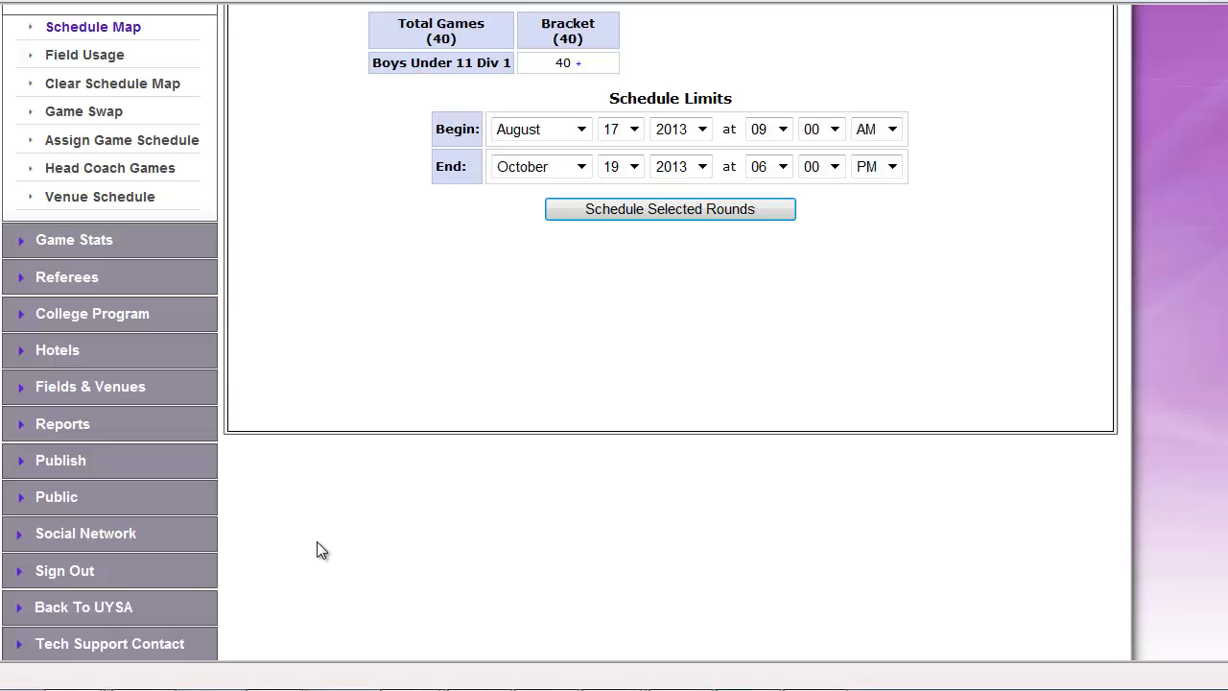
pyautogui.click(60, 462)
pyautogui.scroll(-5, 552, 491)
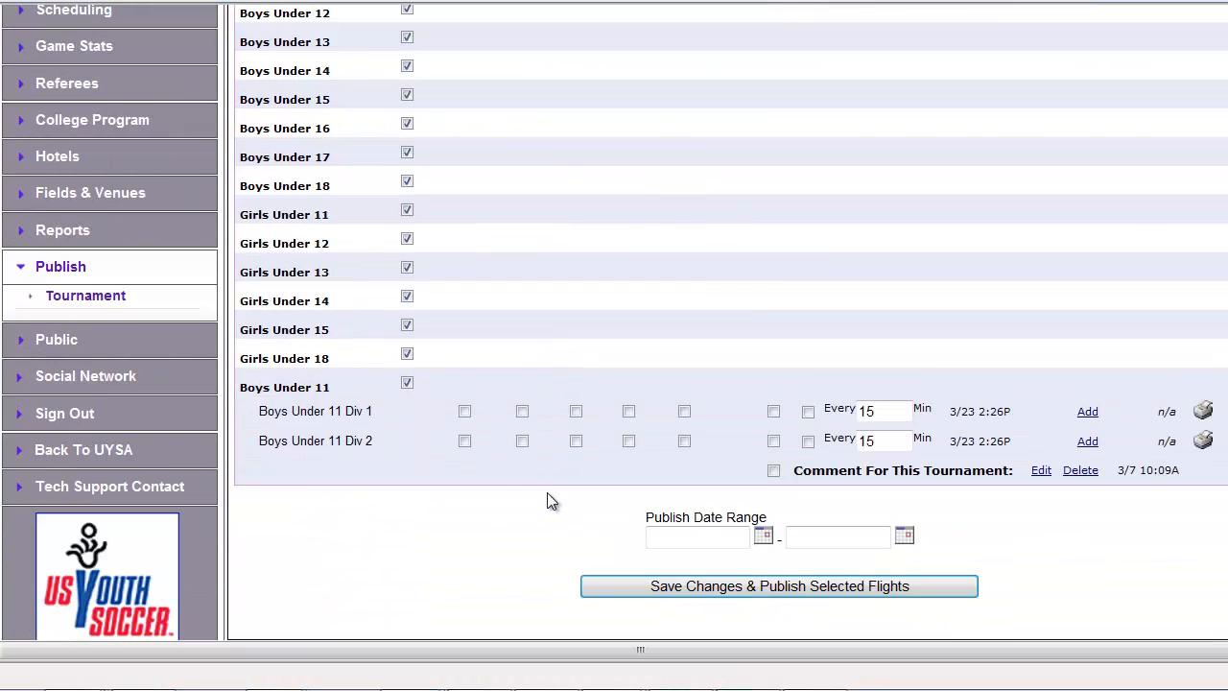
pyautogui.click(300, 416)
pyautogui.scroll(-2, 1129, 504)
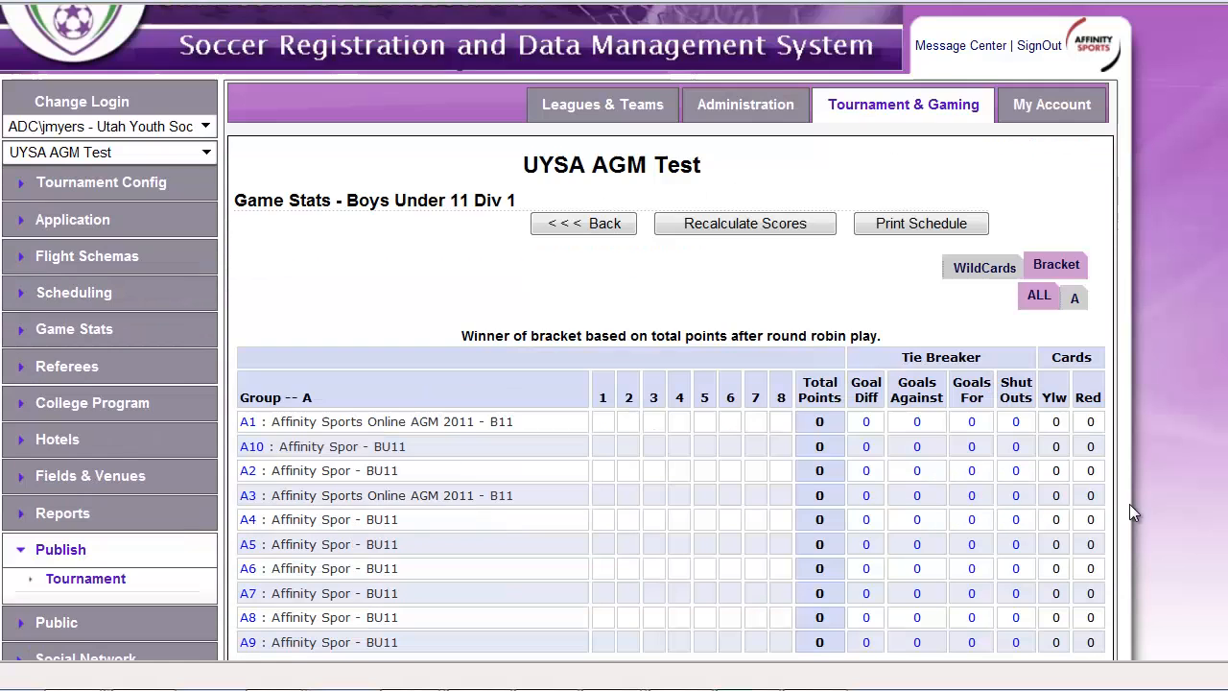
pyautogui.scroll(-5, 1176, 544)
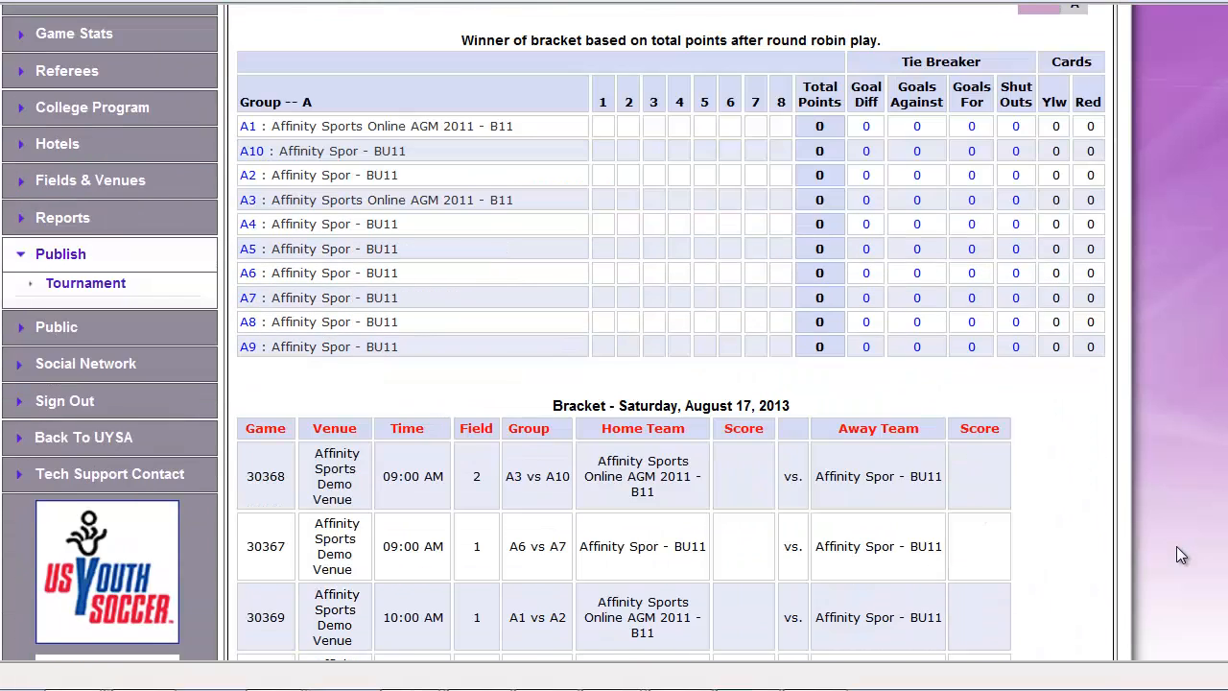
pyautogui.scroll(-4, 1179, 551)
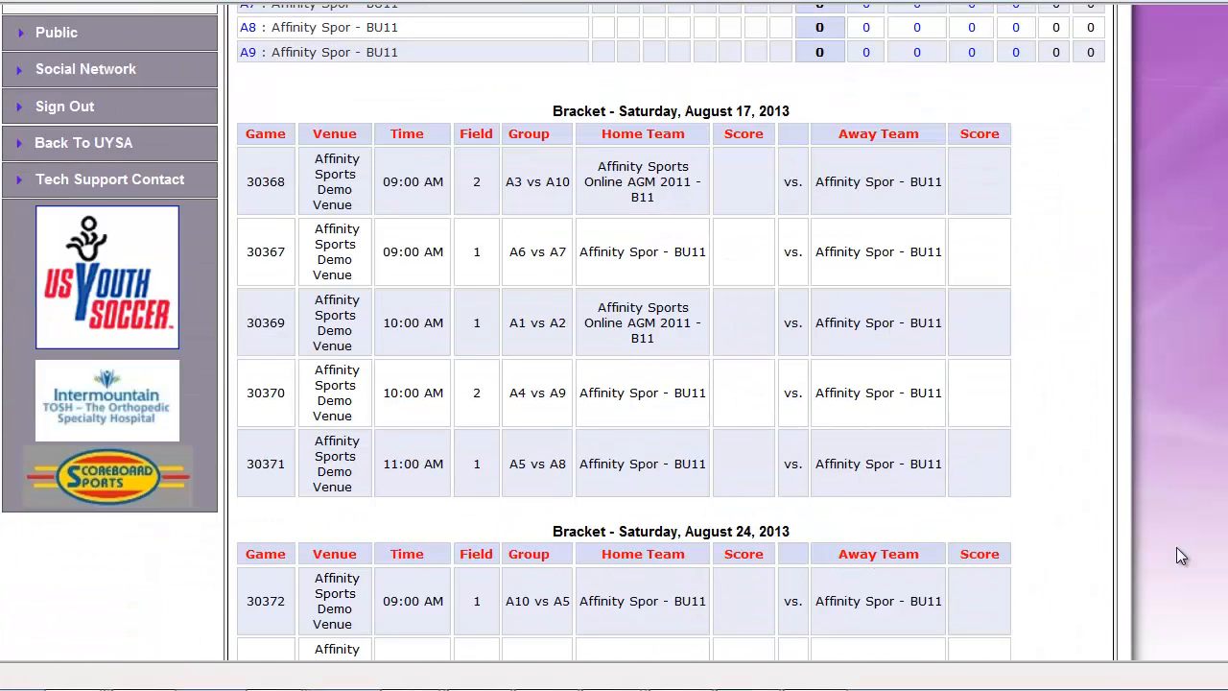
pyautogui.scroll(-9, 1177, 555)
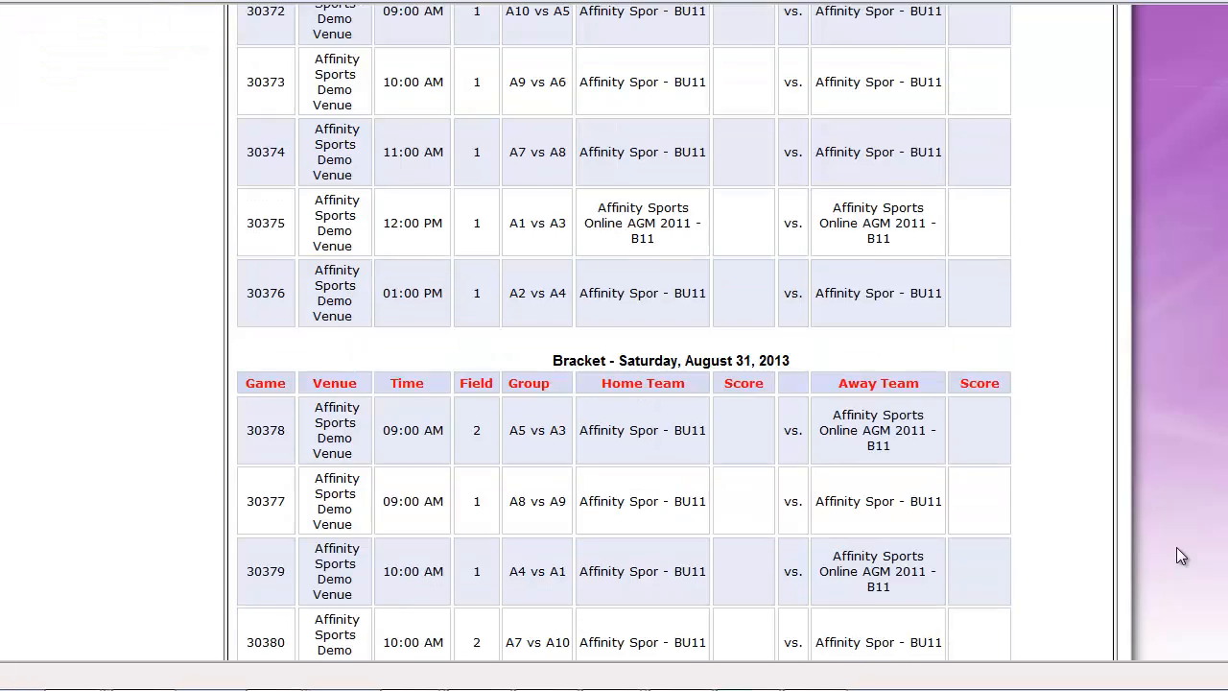
# Open manual game schedule assignment and list the games of the Boys Under 11 Div 1 flight
pyautogui.scroll(-7, 1178, 549)
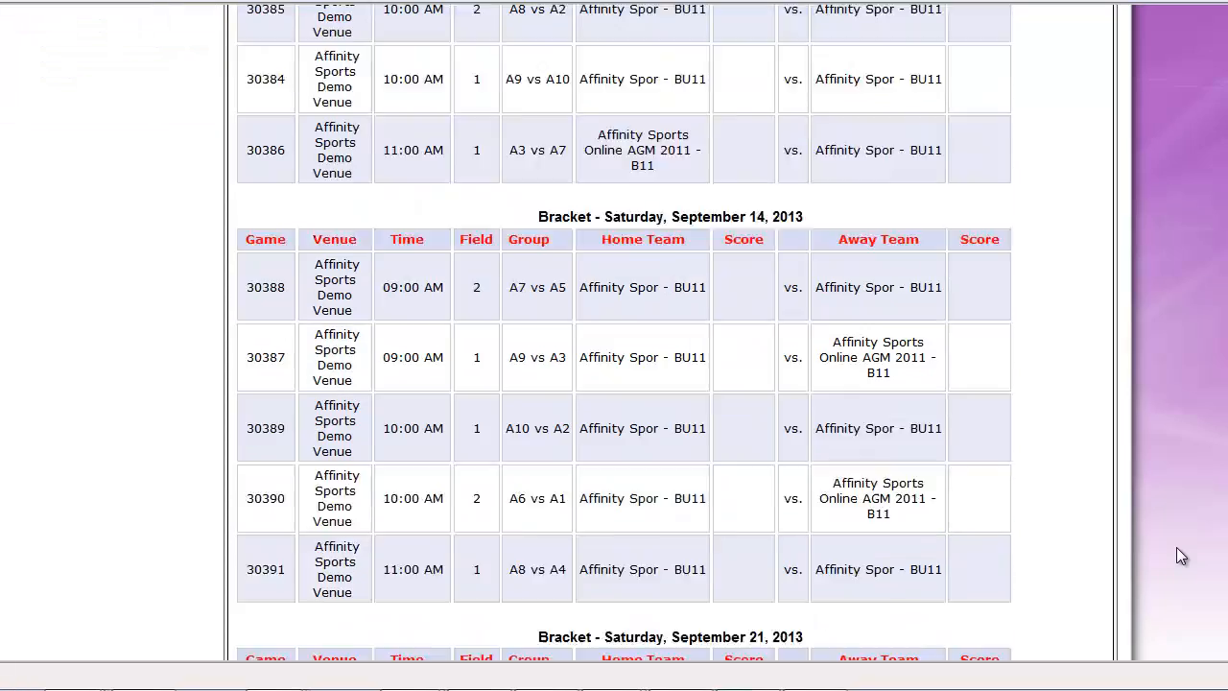
pyautogui.scroll(20, 1173, 546)
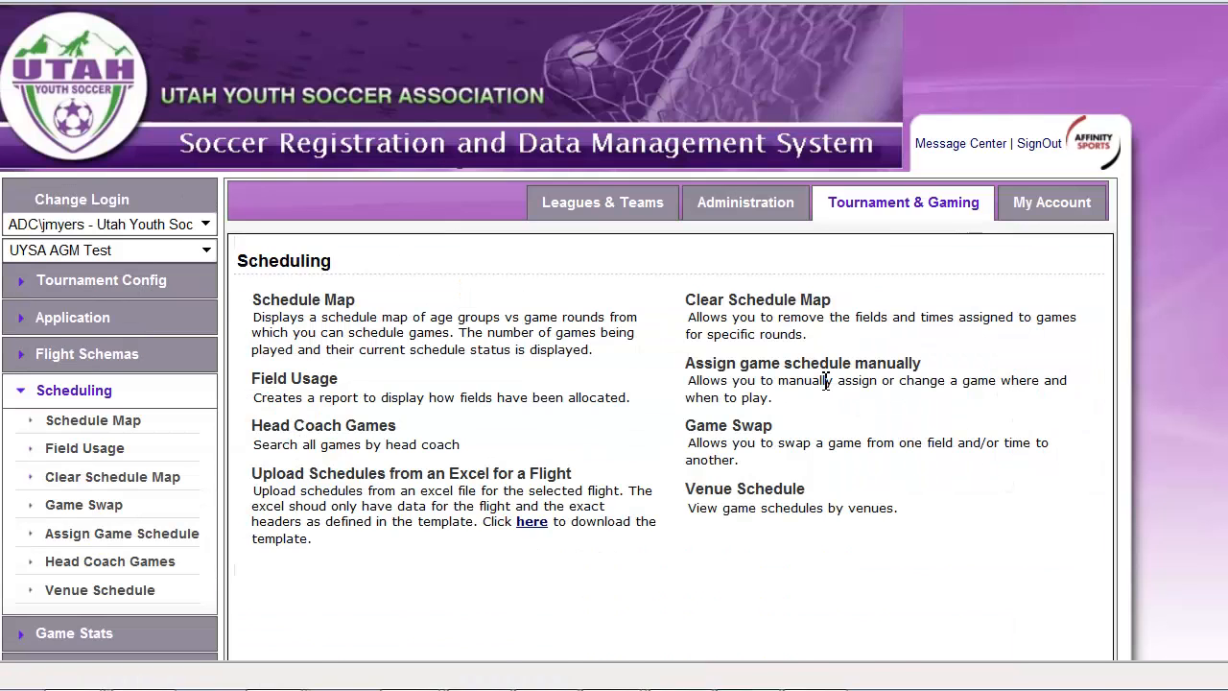
pyautogui.click(826, 372)
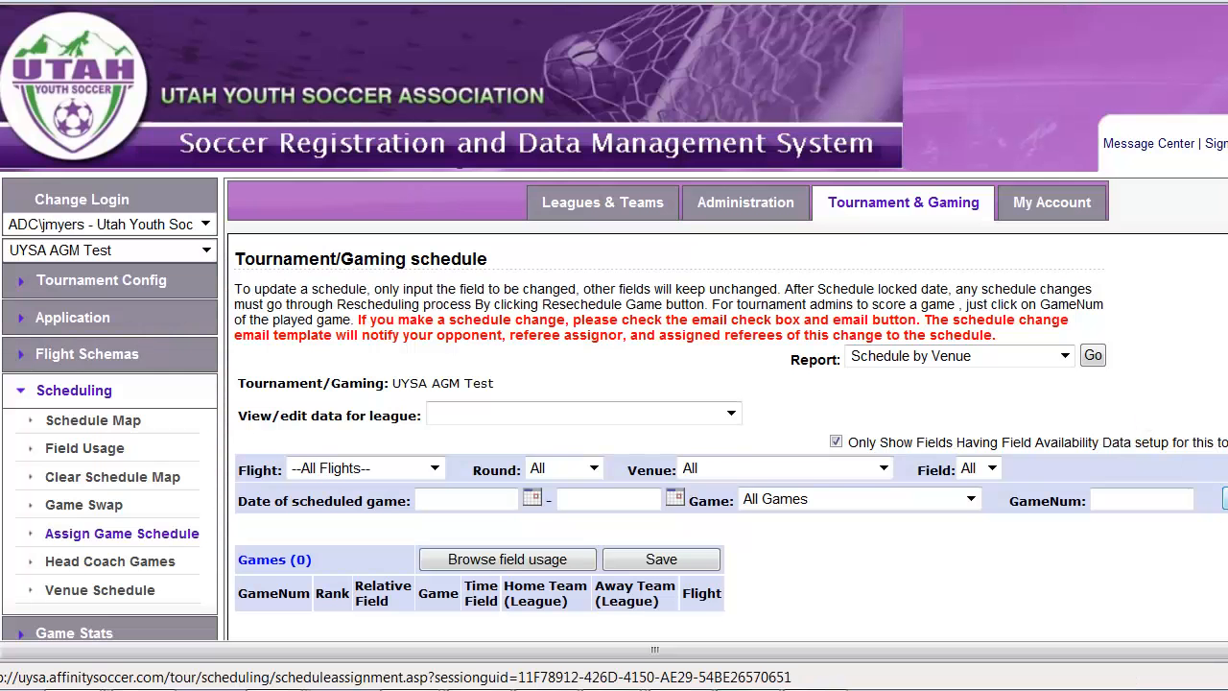
pyautogui.click(383, 478)
pyautogui.click(374, 501)
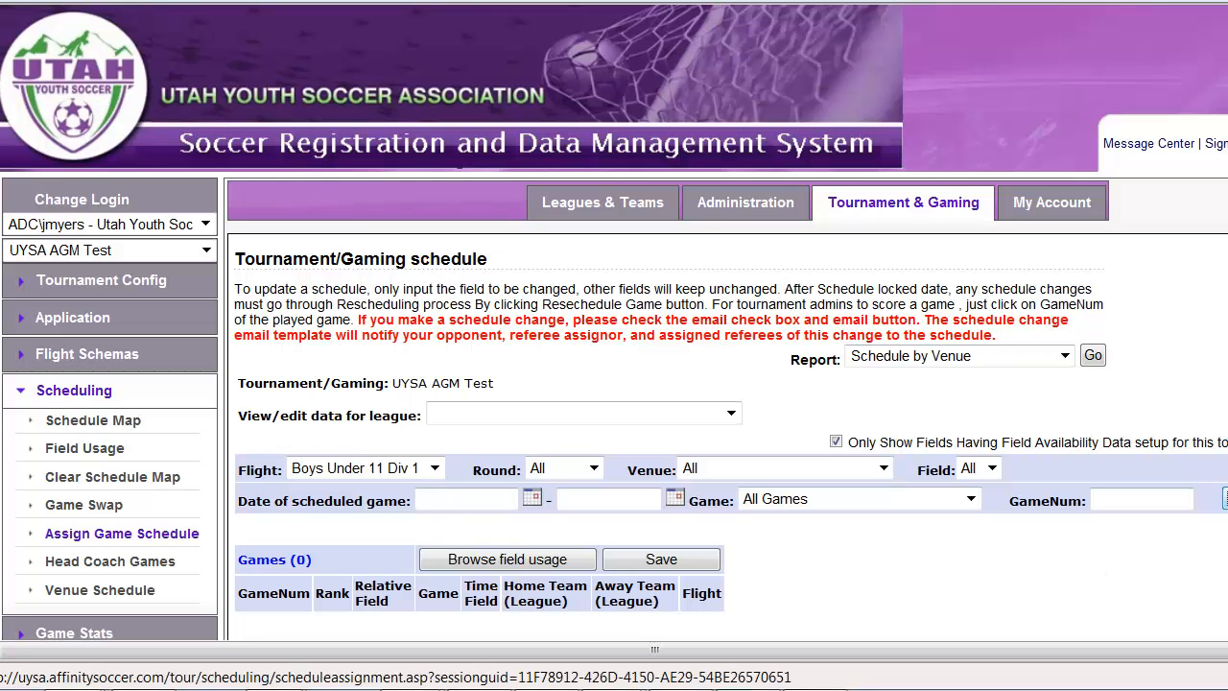
# Re-assign the A6 vs A7 game (30367) on August 17, 2013 to start at 8:00 AM, save, and check its updated entry
pyautogui.scroll(-2, 1209, 605)
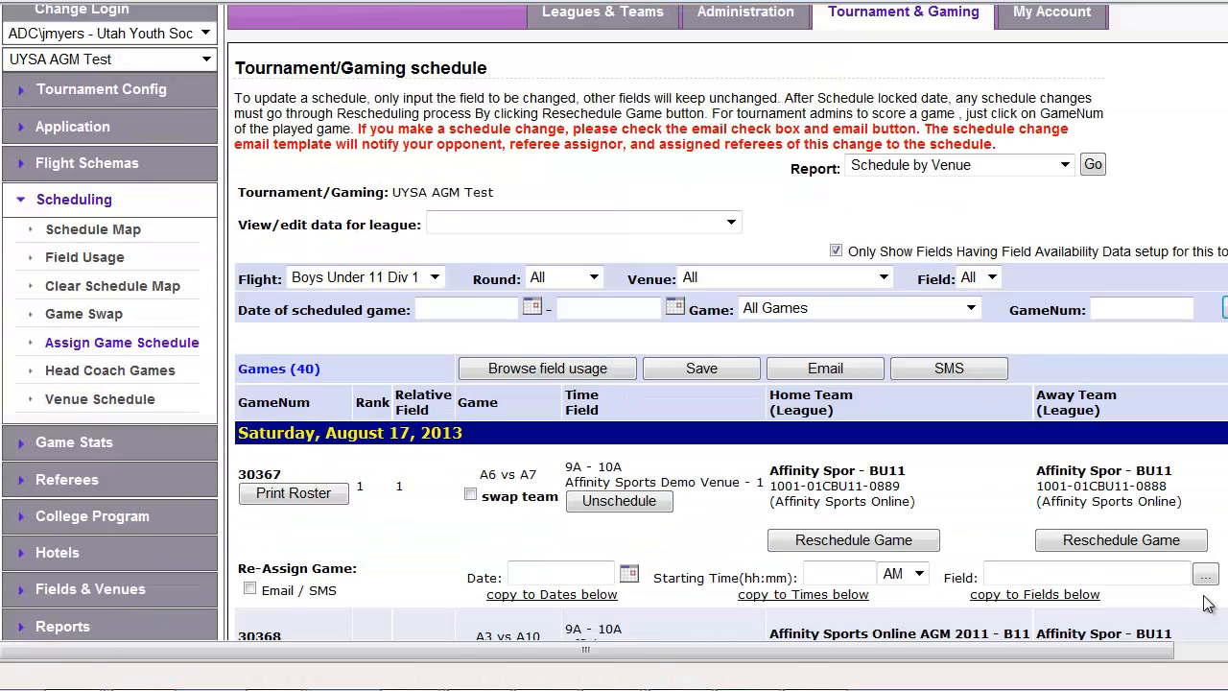
pyautogui.scroll(-5, 1209, 605)
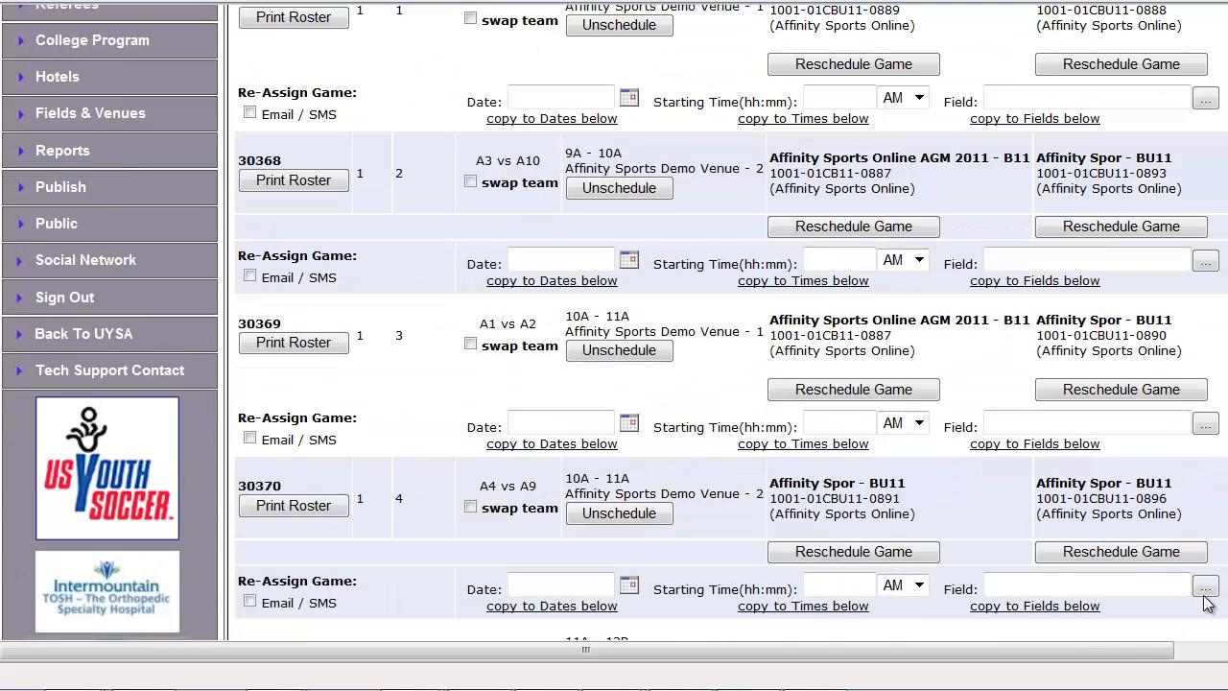
pyautogui.scroll(2, 1209, 605)
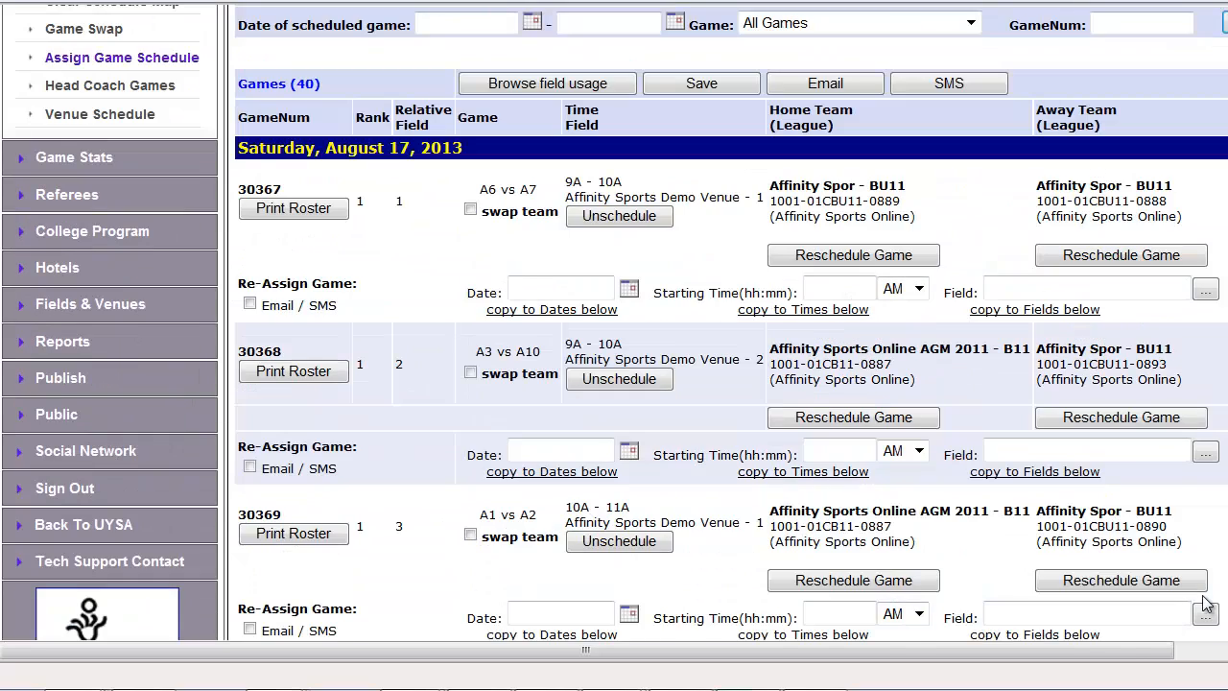
pyautogui.click(859, 288)
pyautogui.write('8:00')
pyautogui.click(701, 84)
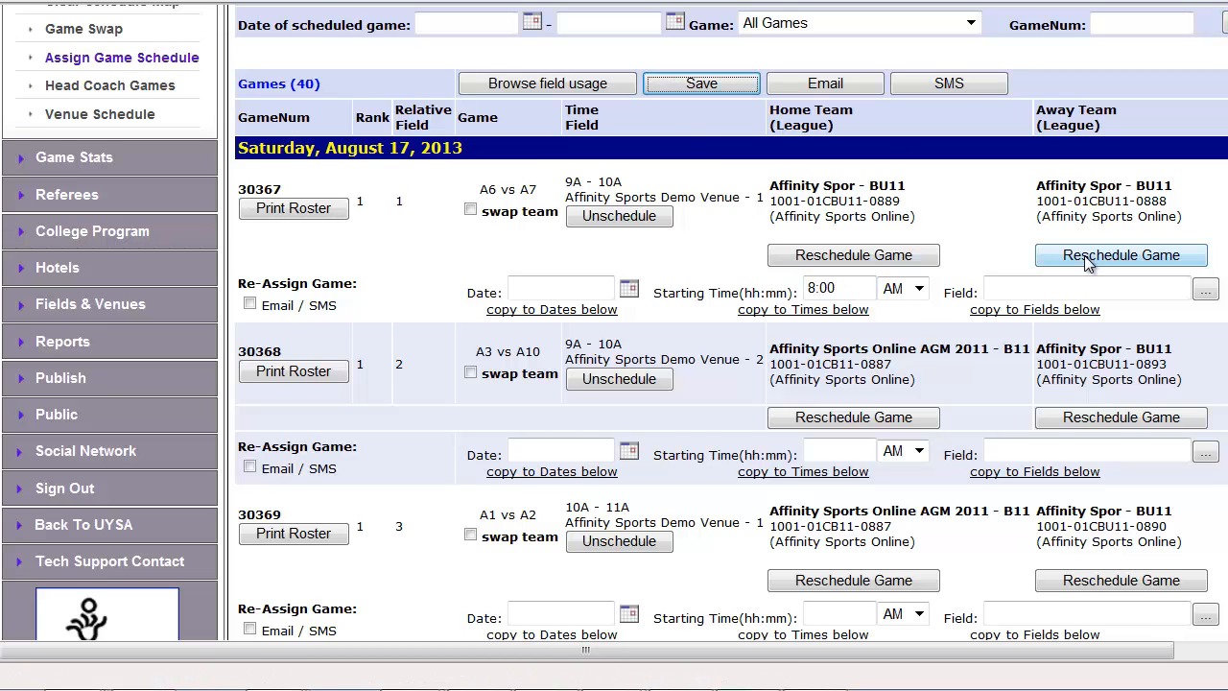
pyautogui.scroll(-2, 1134, 487)
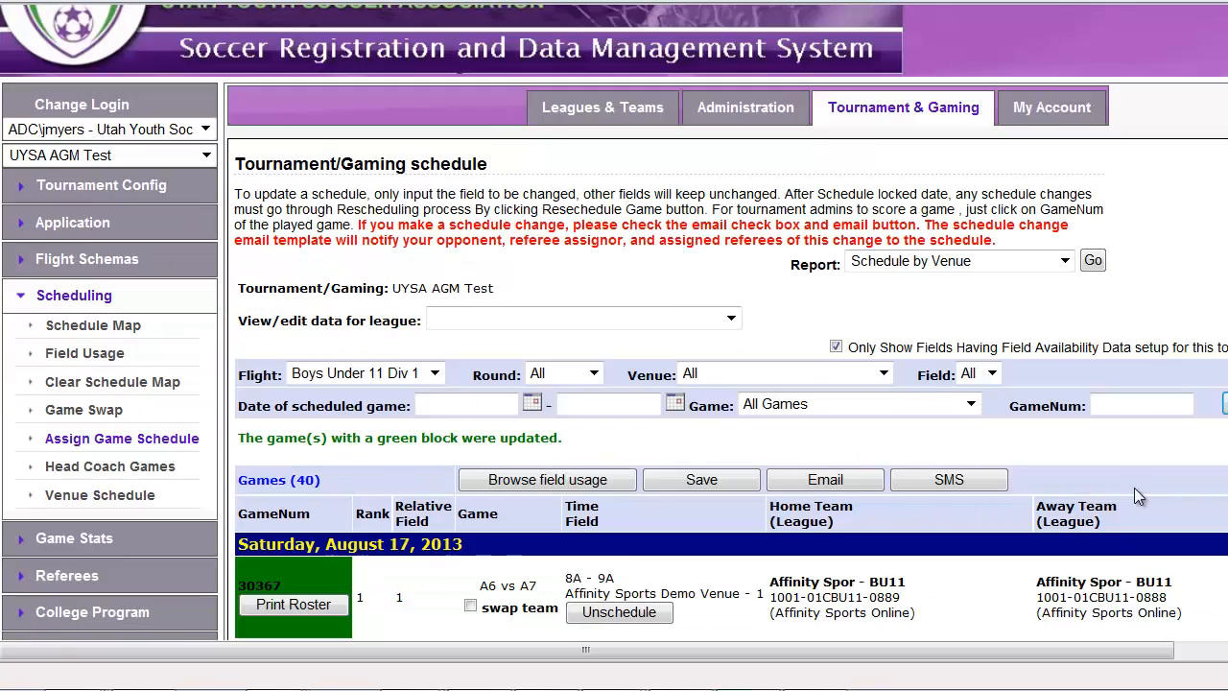
pyautogui.scroll(-3, 1137, 494)
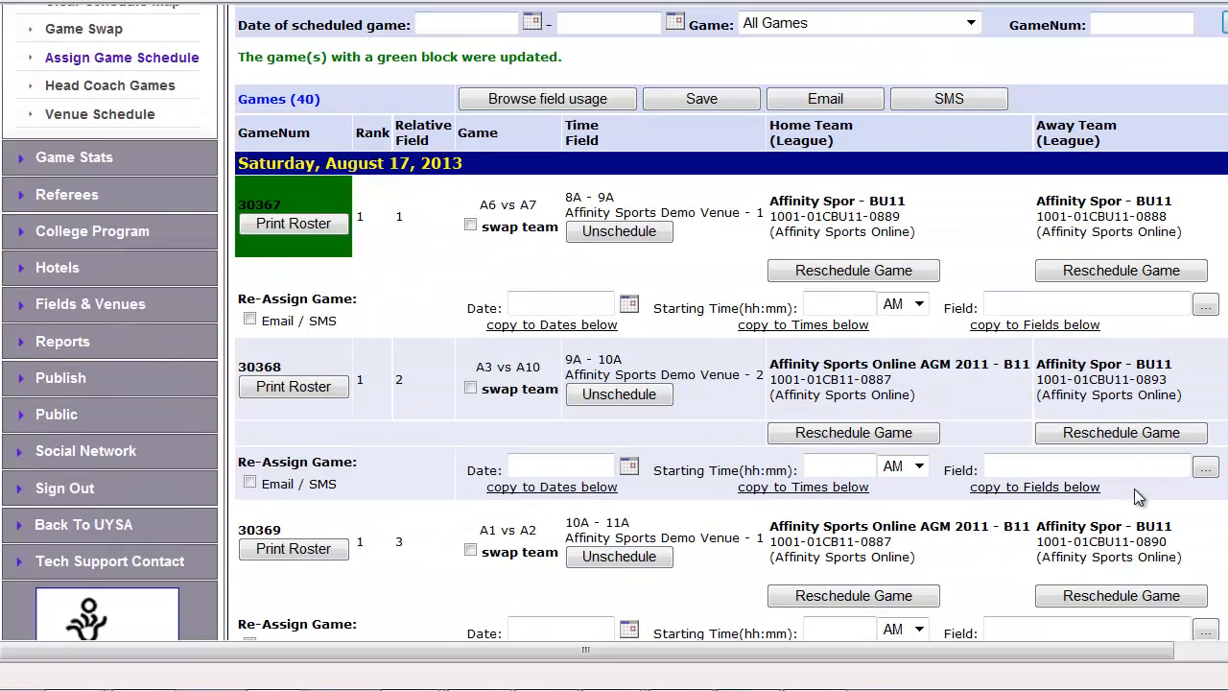